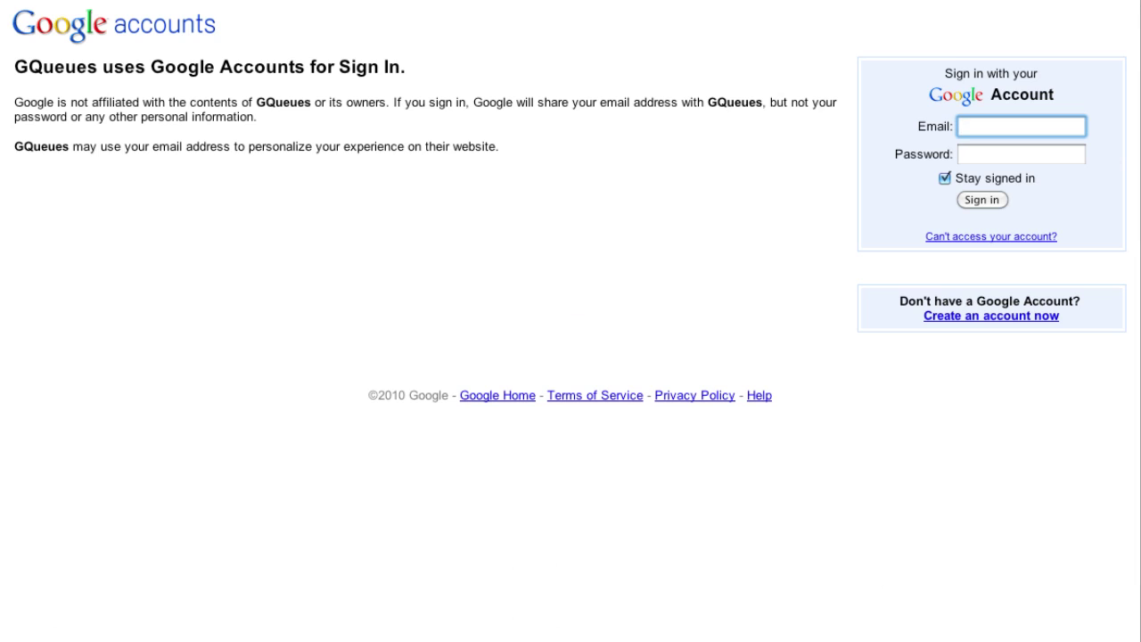
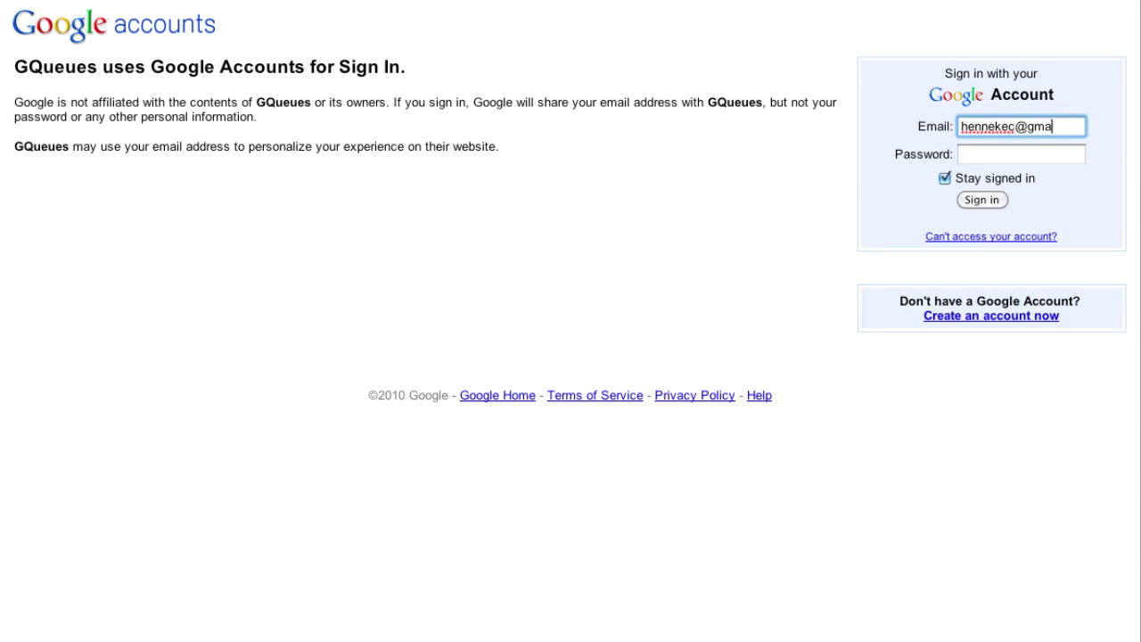
Sign in to GQueues with the Google account's e-mail address and password.
key(Tab)
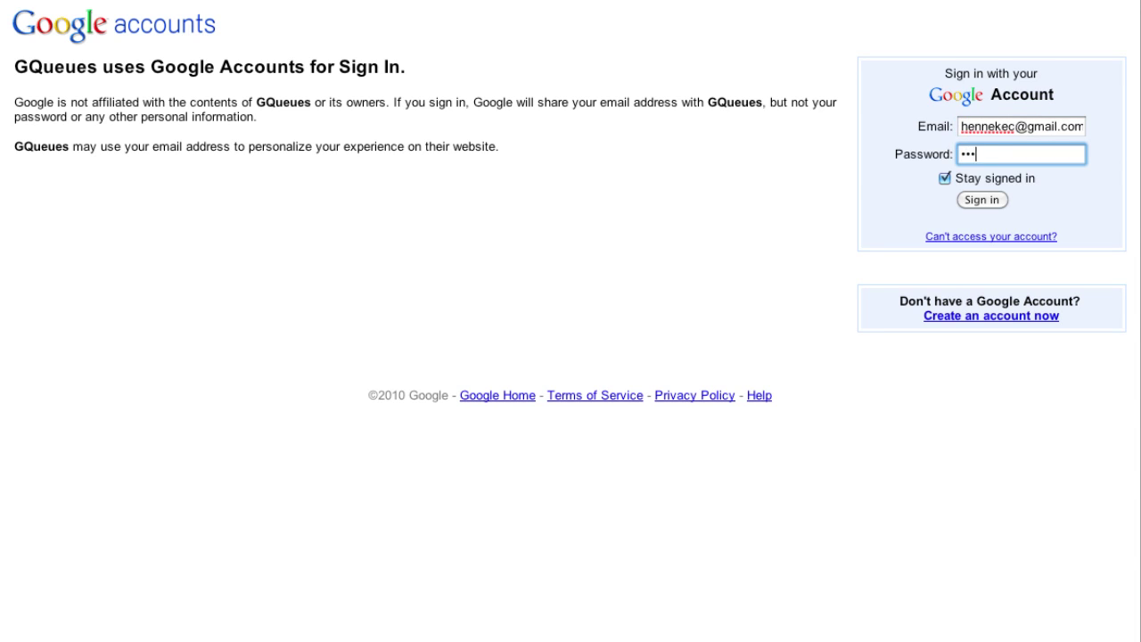
click(985, 197)
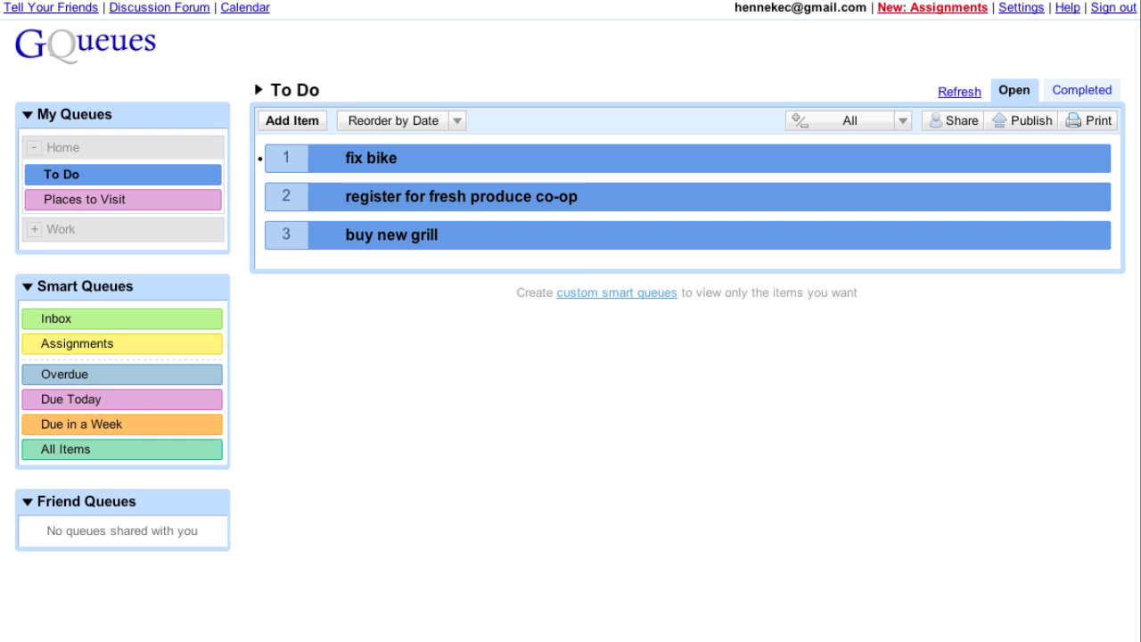
Add a queue named 'Summer Conference' to the Work group.
click(34, 234)
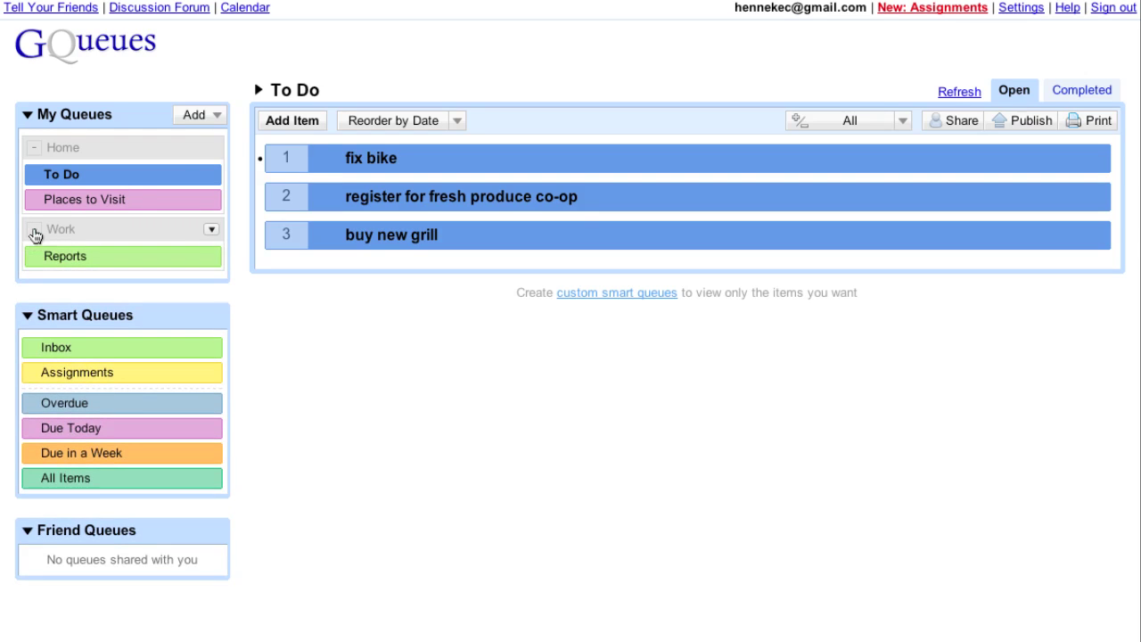
click(211, 231)
click(258, 309)
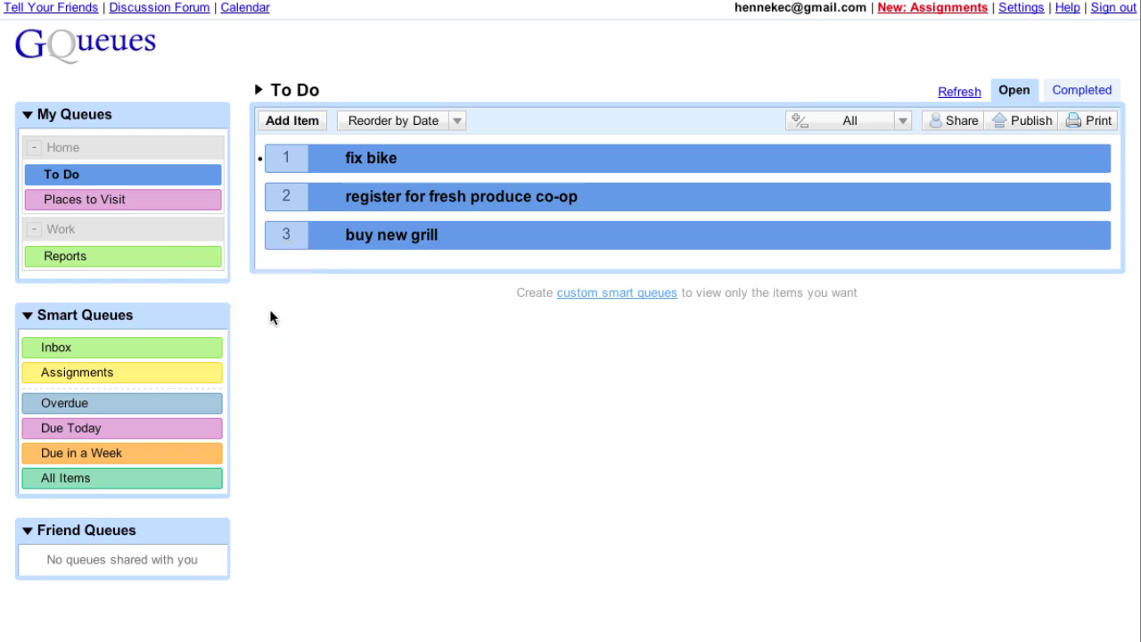
text(Summer )
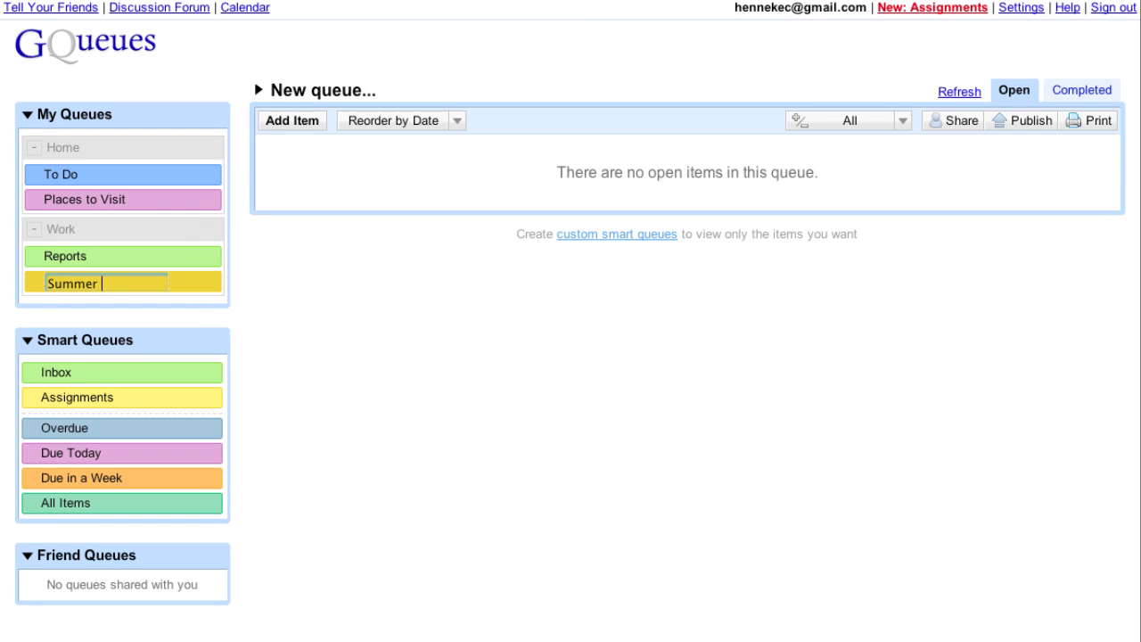
text(Conference)
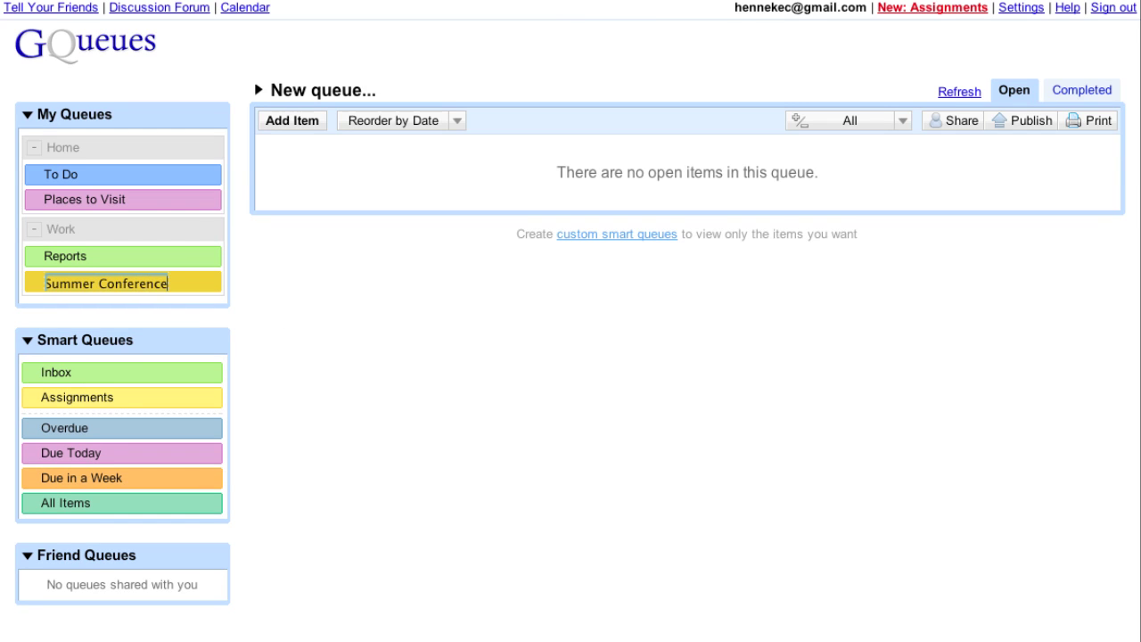
key(Return)
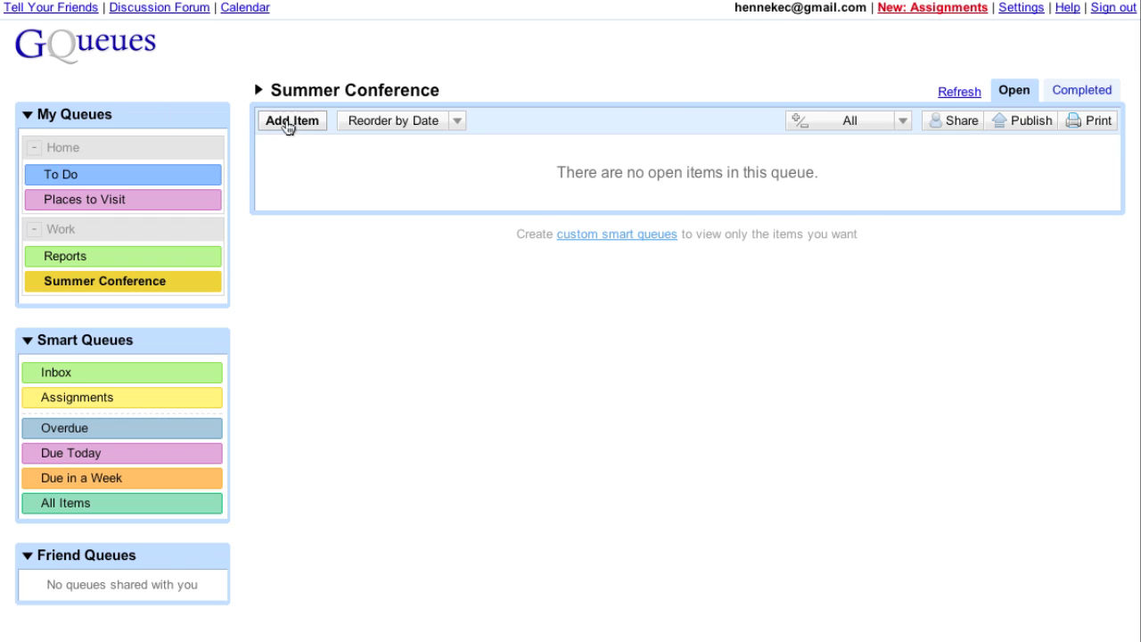
Add tasks 'finalize budget', 'get presenters', 'hotel agreement', 'publicity' and 'hire live entertainment'.
click(288, 123)
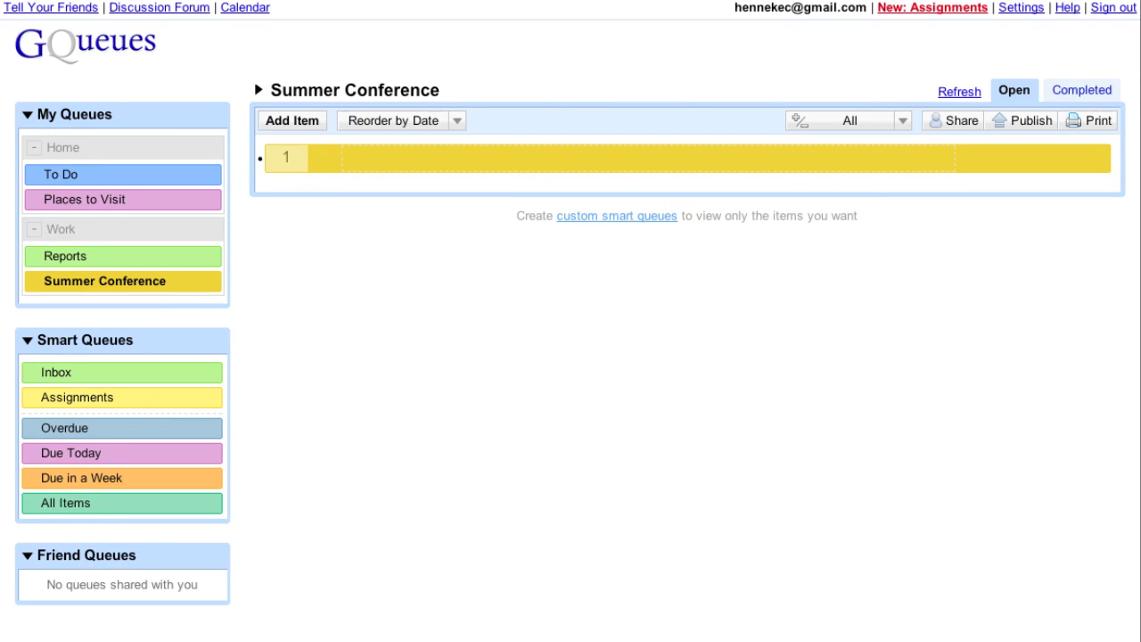
text(finalize budget)
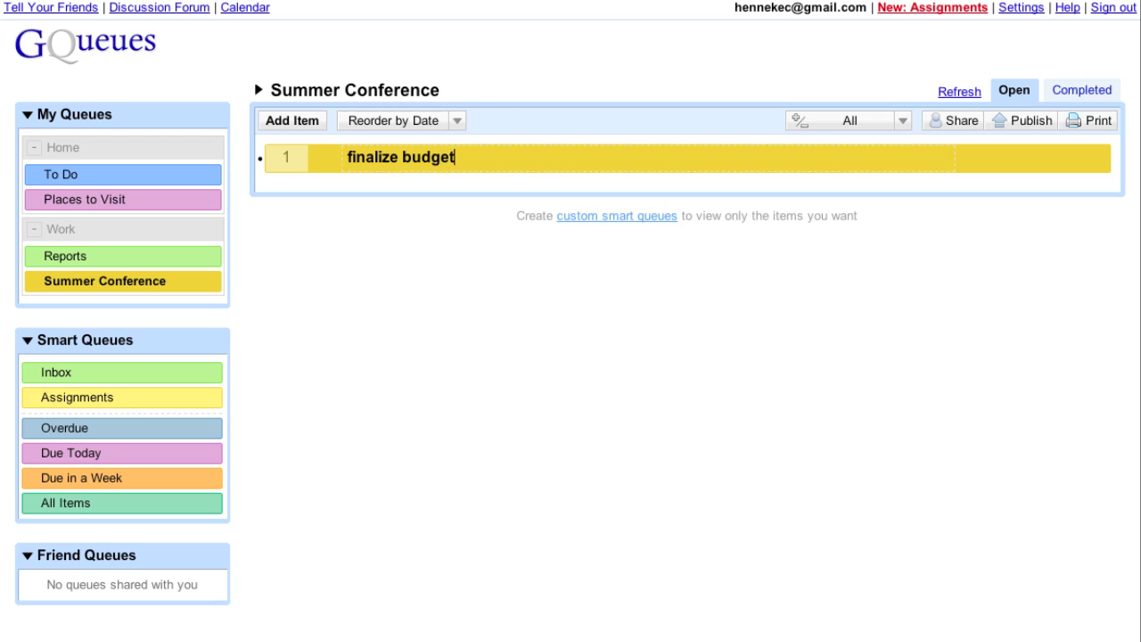
key(Return)
text(get )
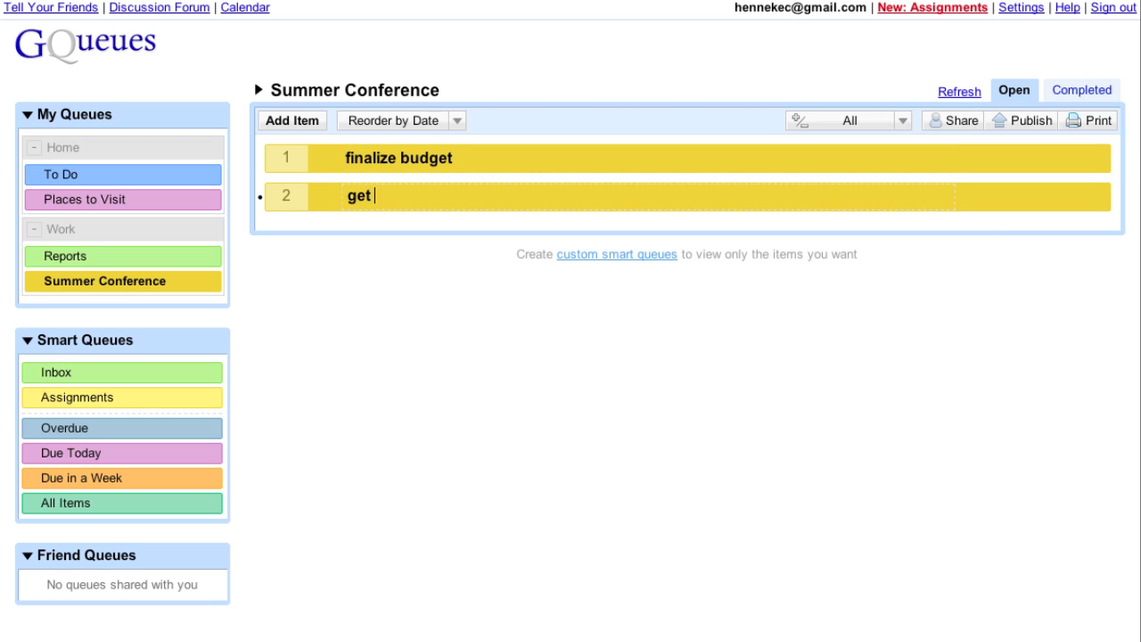
text(presenters)
key(Return)
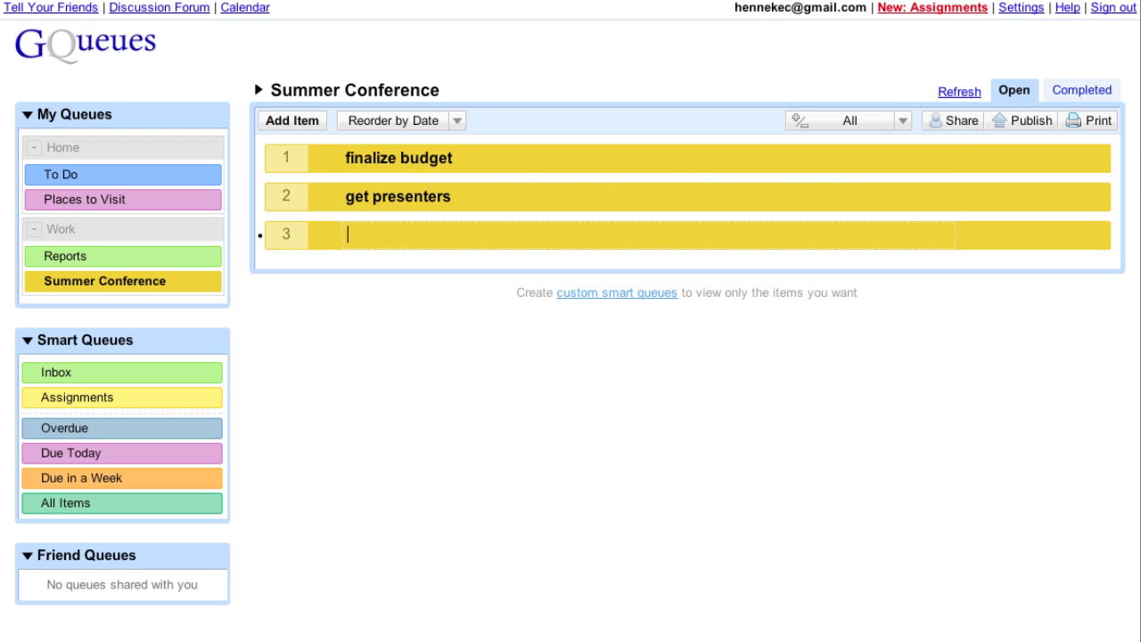
text(hotel agreement)
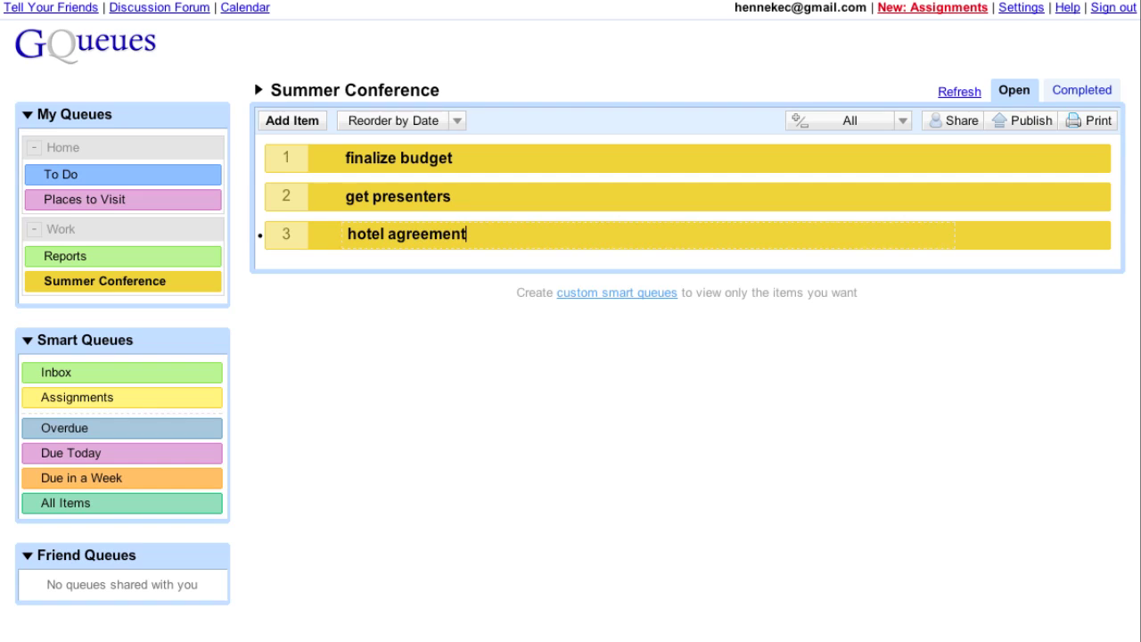
key(Return)
text(publicity)
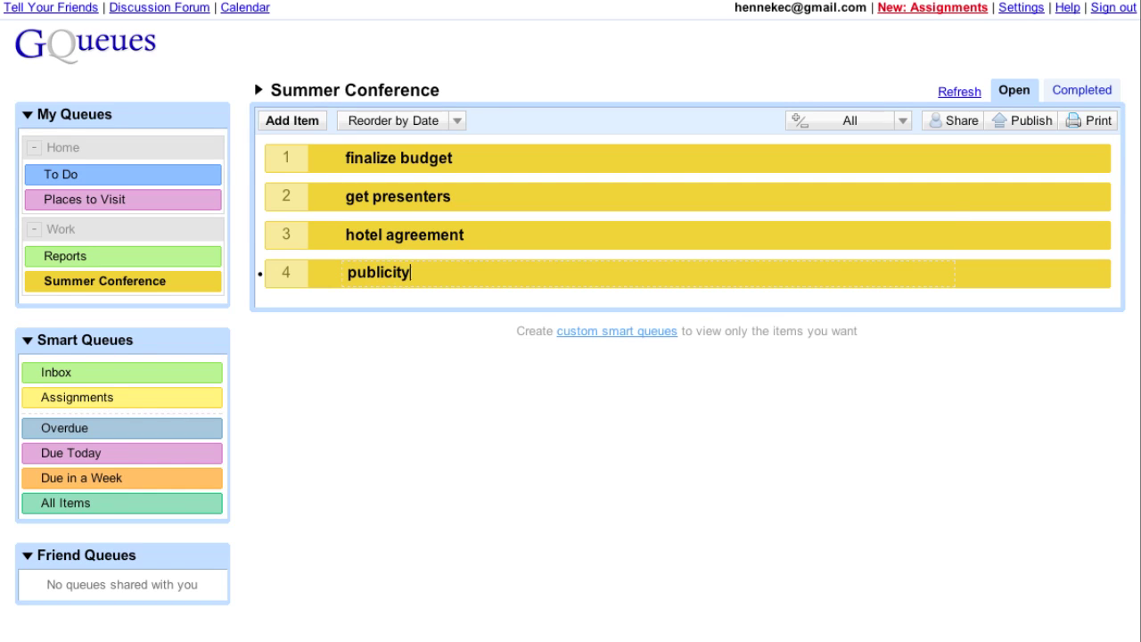
key(Return)
text(hire )
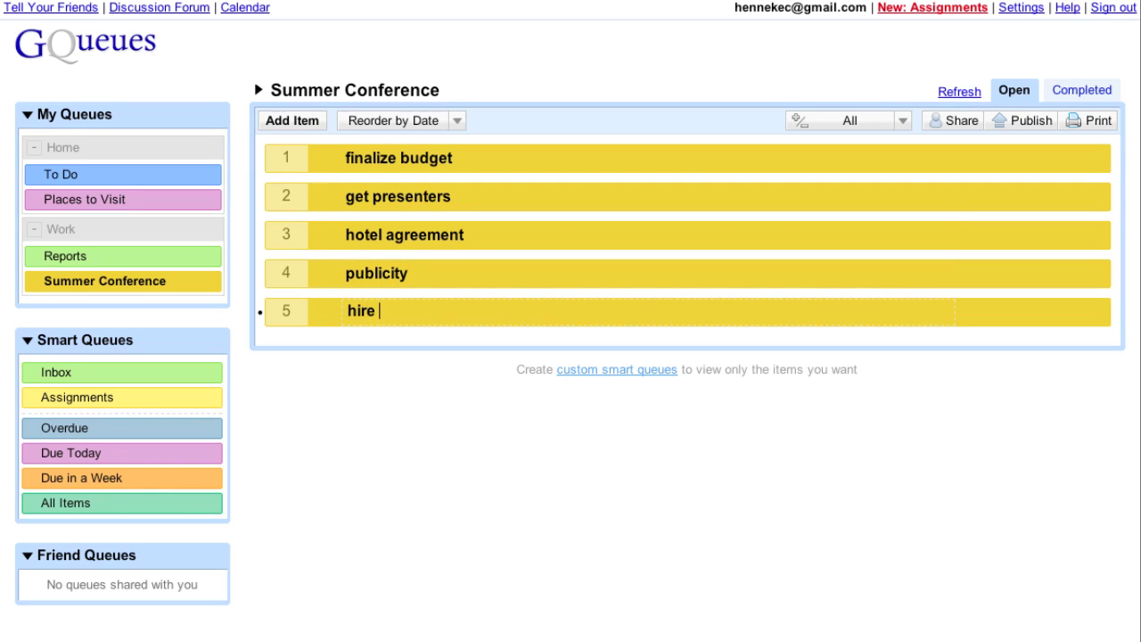
text(live entertainment)
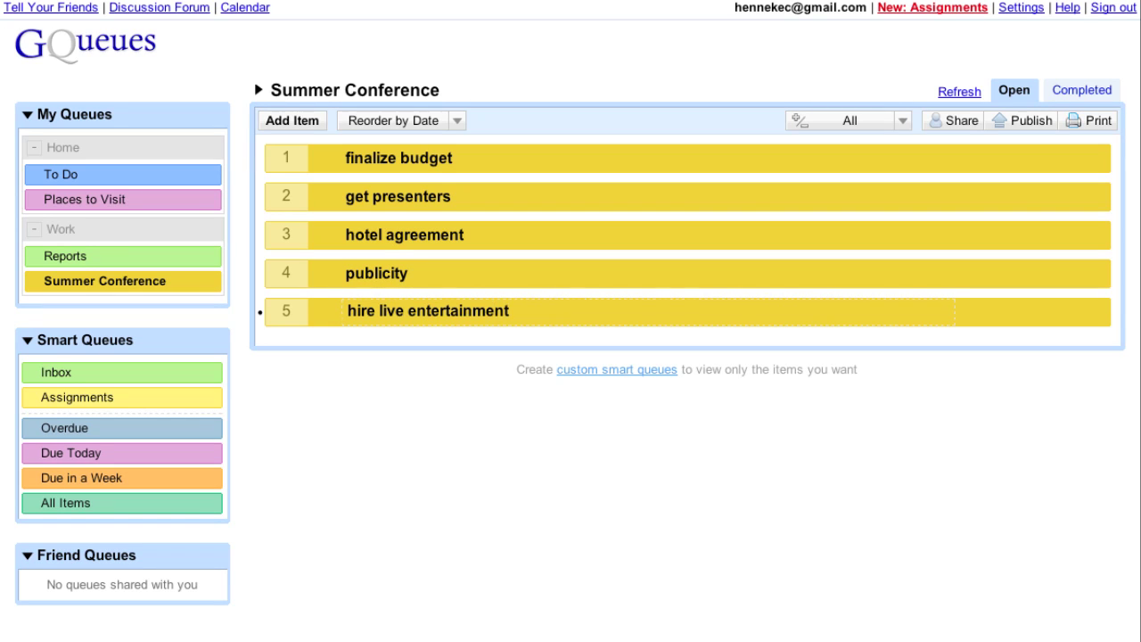
key(Return)
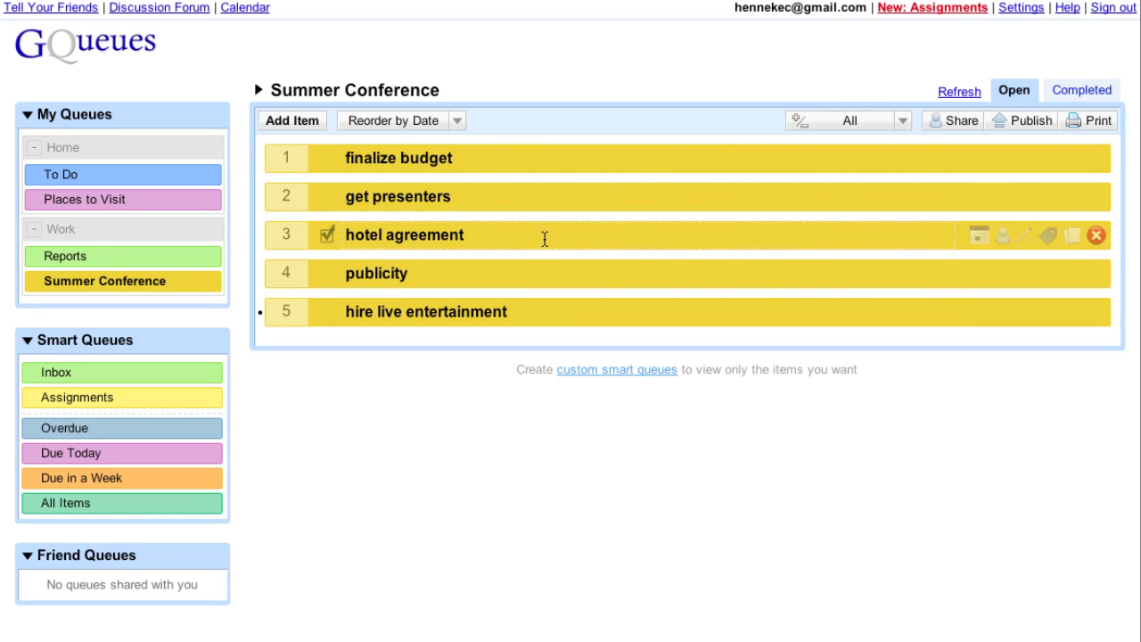
Move hotel agreement above get presenters and publicity below hire live entertainment.
drag(543, 239, 546, 185)
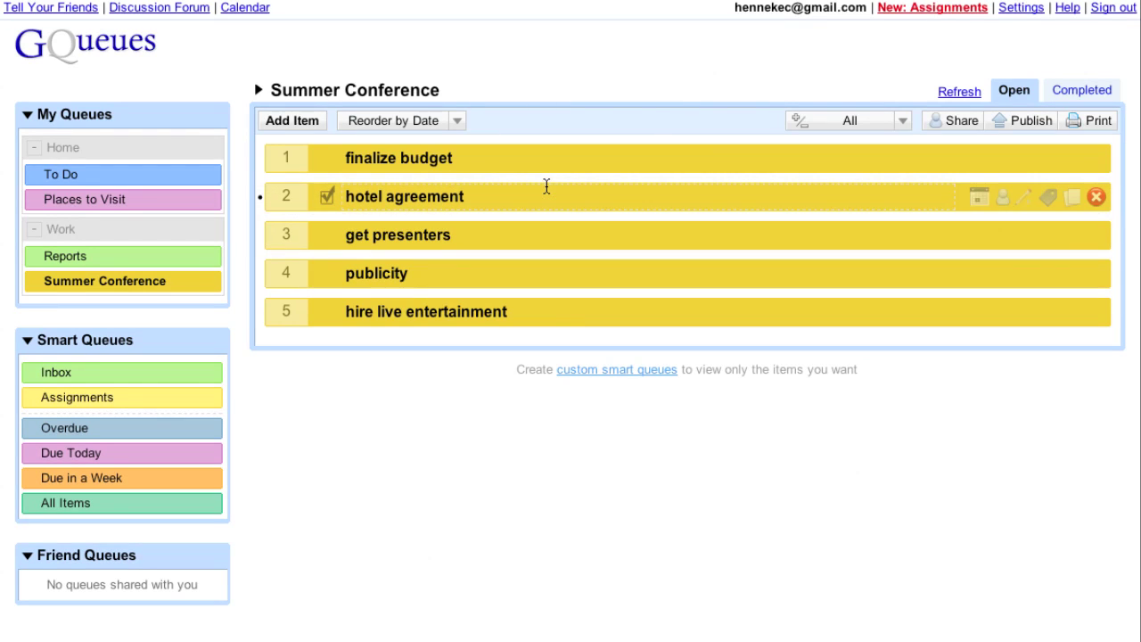
drag(532, 273, 553, 318)
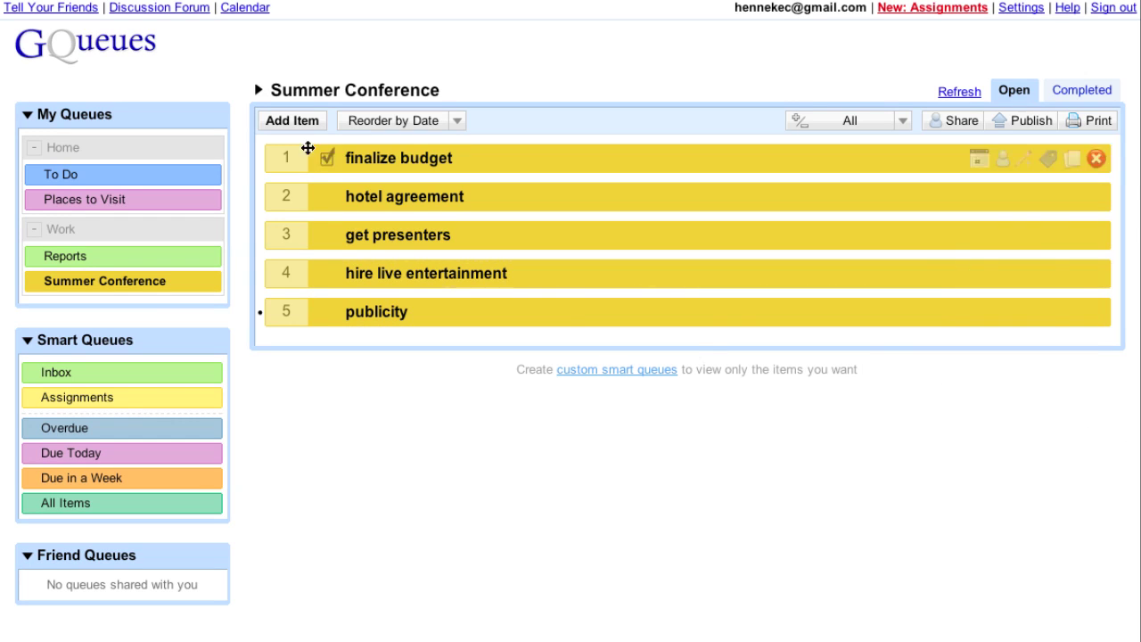
click(292, 121)
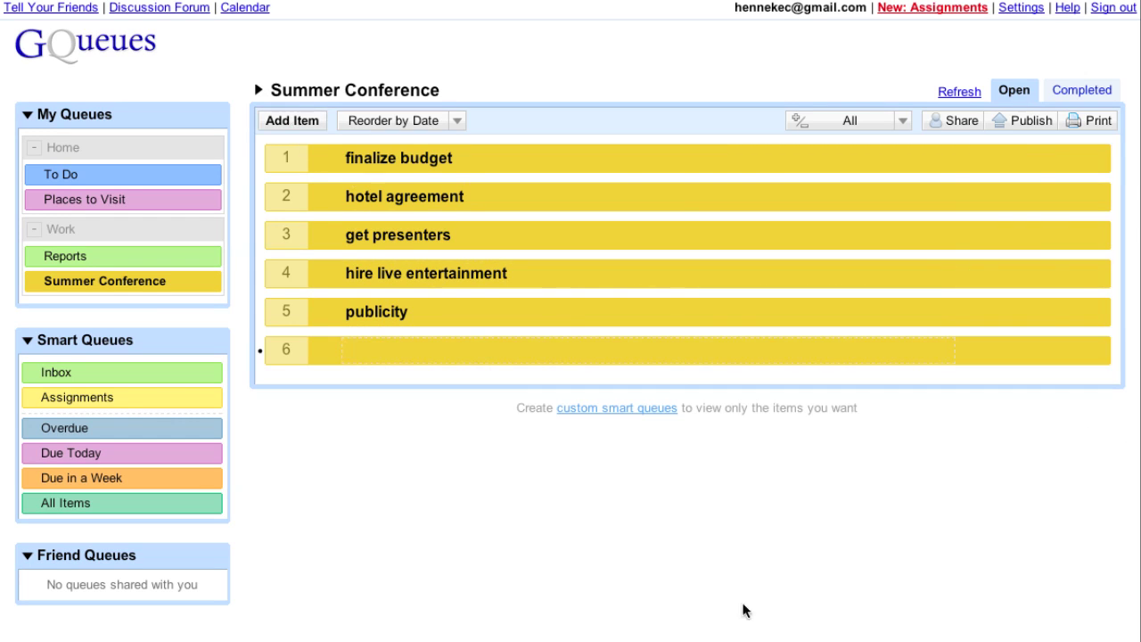
Add 'design flyer' and 'email previous participants' as subtasks of publicity.
text(design flyer)
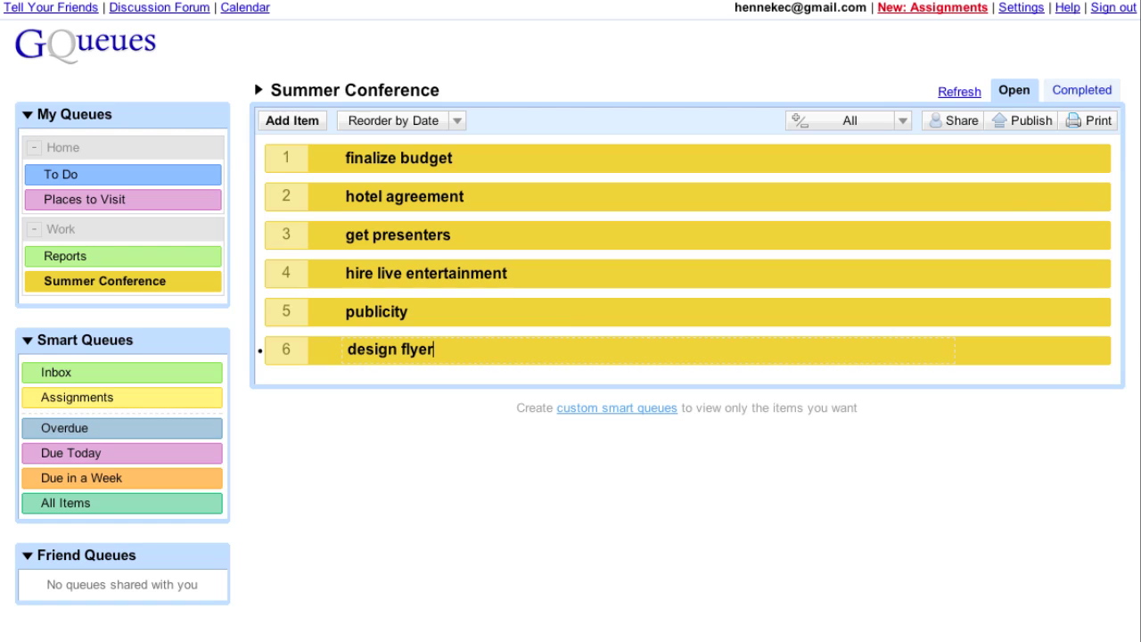
key(Return)
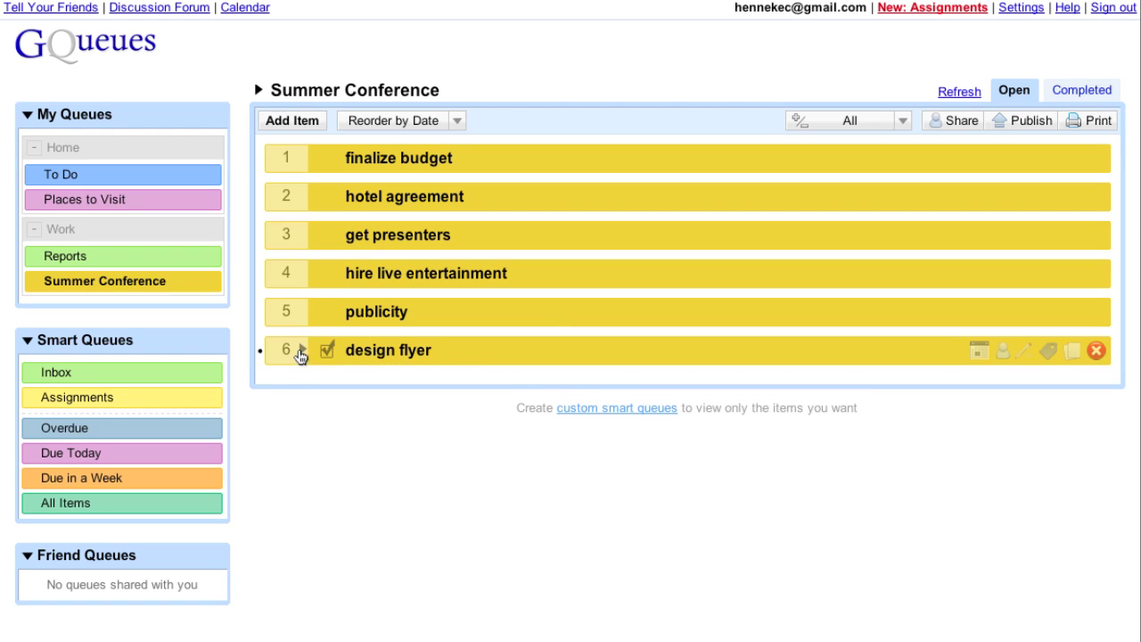
drag(299, 357, 285, 313)
click(287, 127)
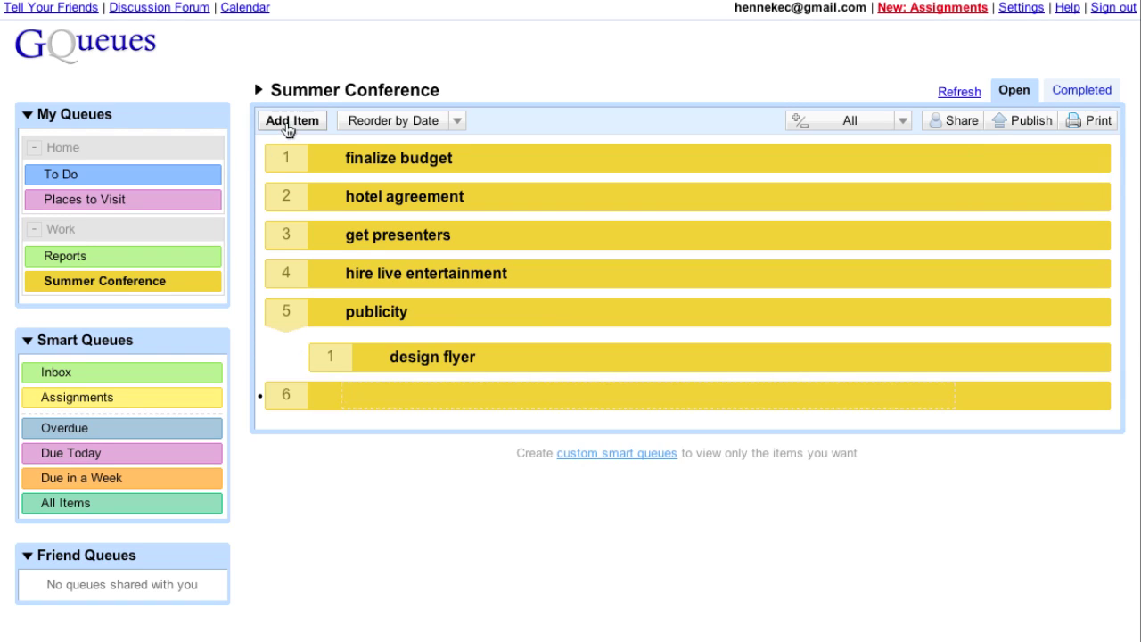
text(email previous)
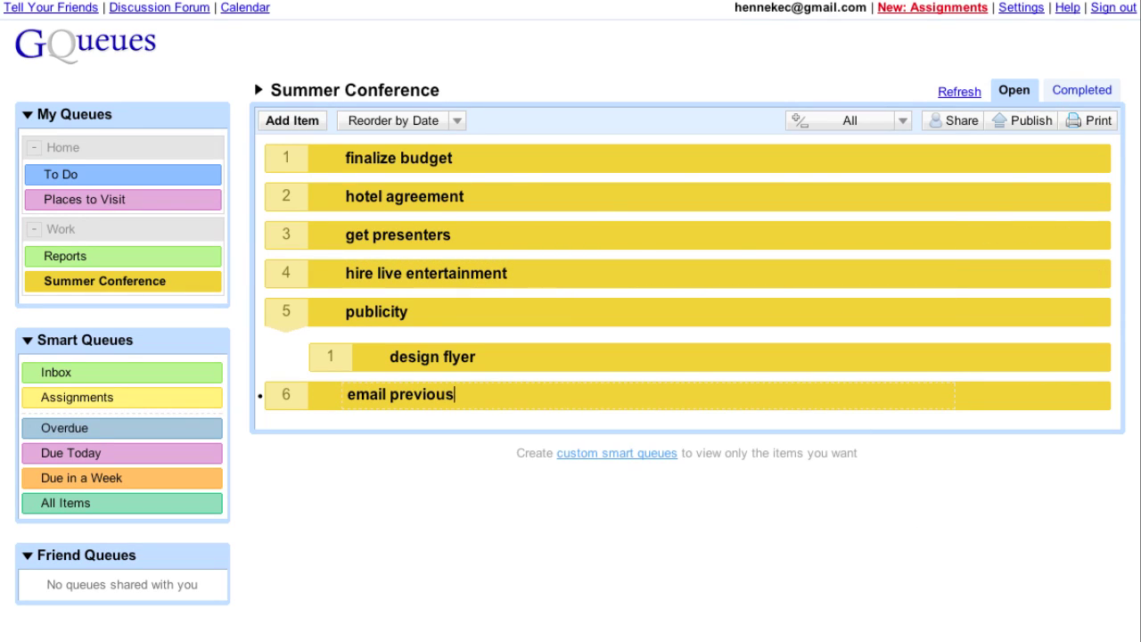
text( participants)
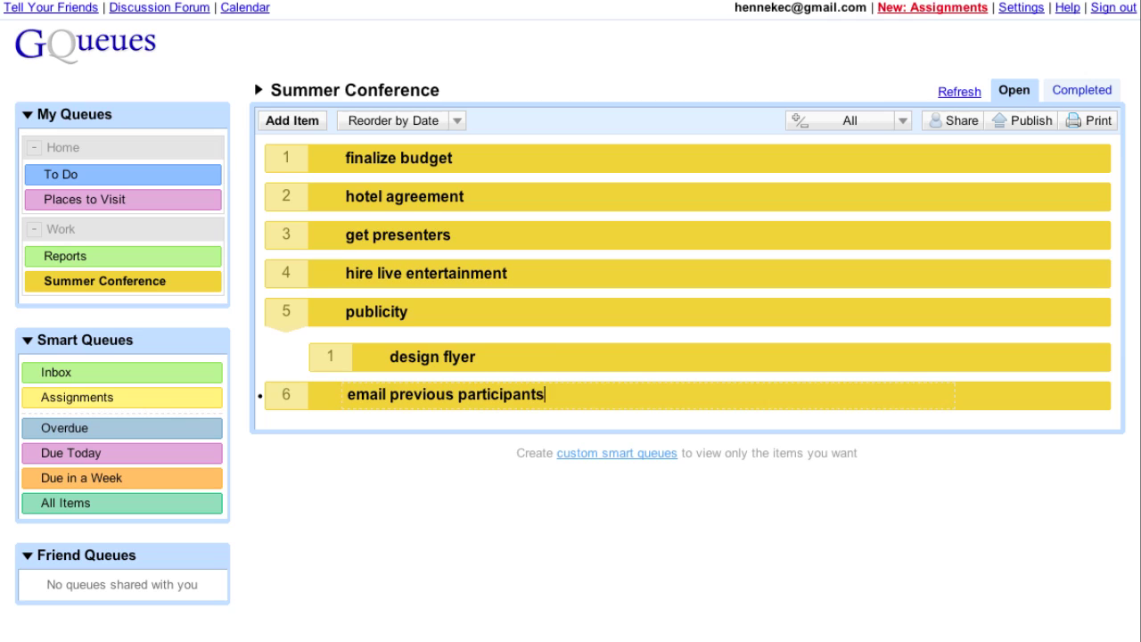
key(Return)
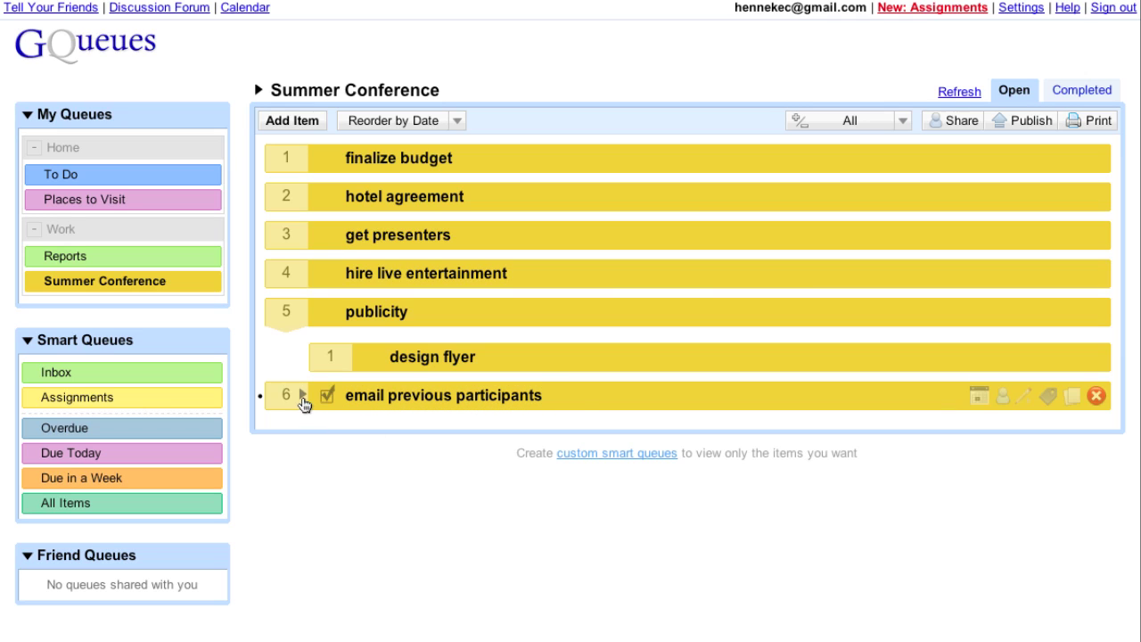
key(Tab)
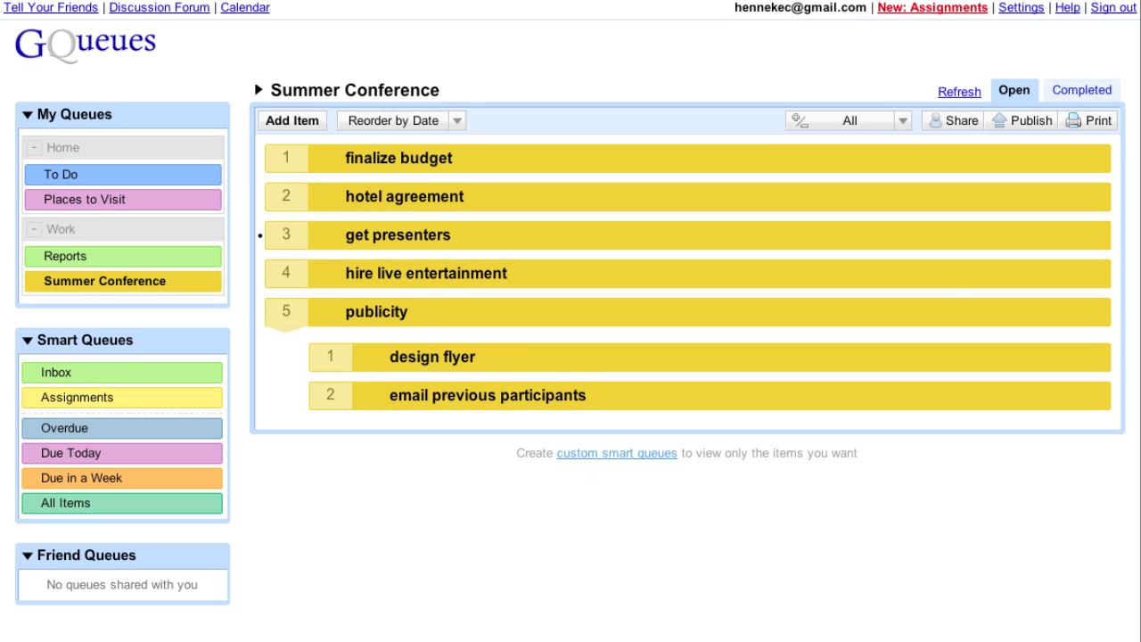
Add 'keynote speaker' and 'workshop leaders' as subtasks of get presenters.
key(shift+n)
text(keynot)
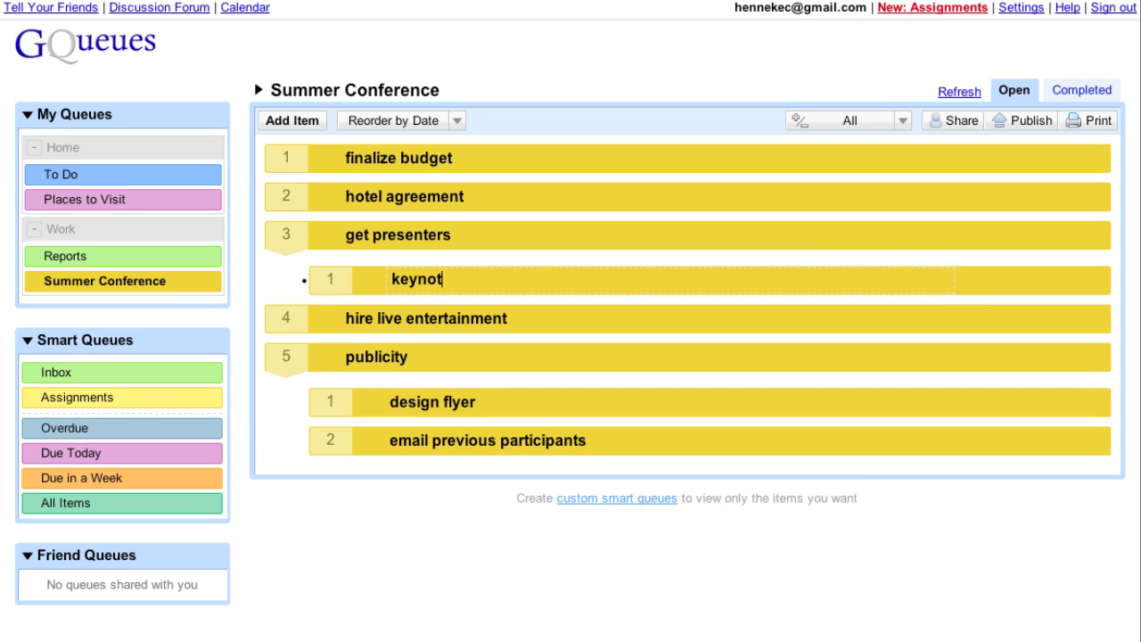
text(e speaker)
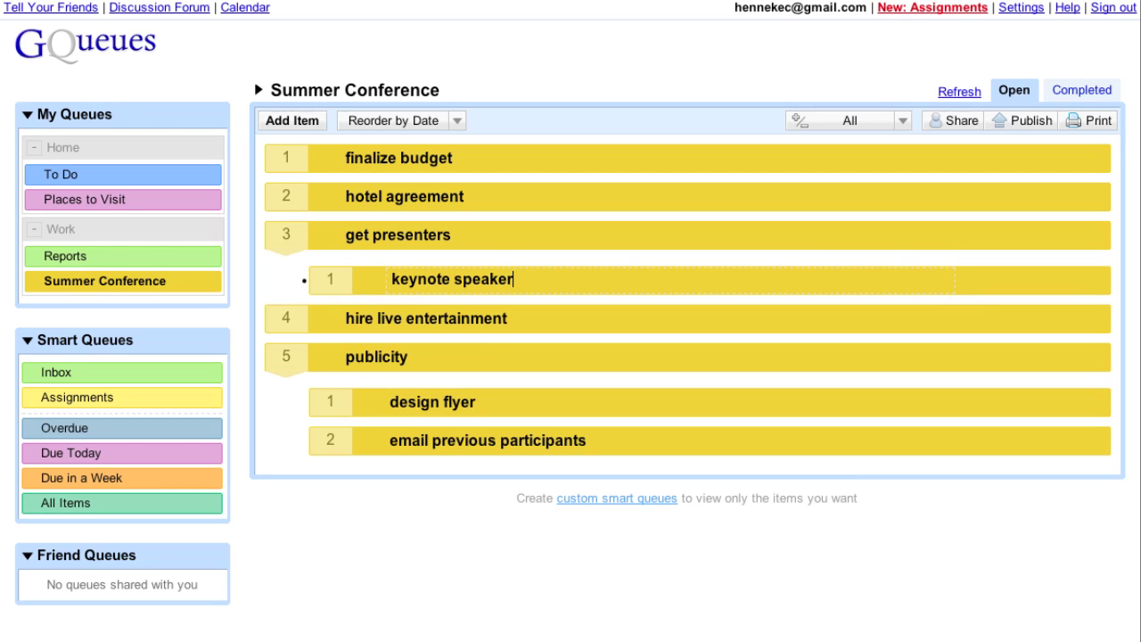
key(Return)
text(workshop lea)
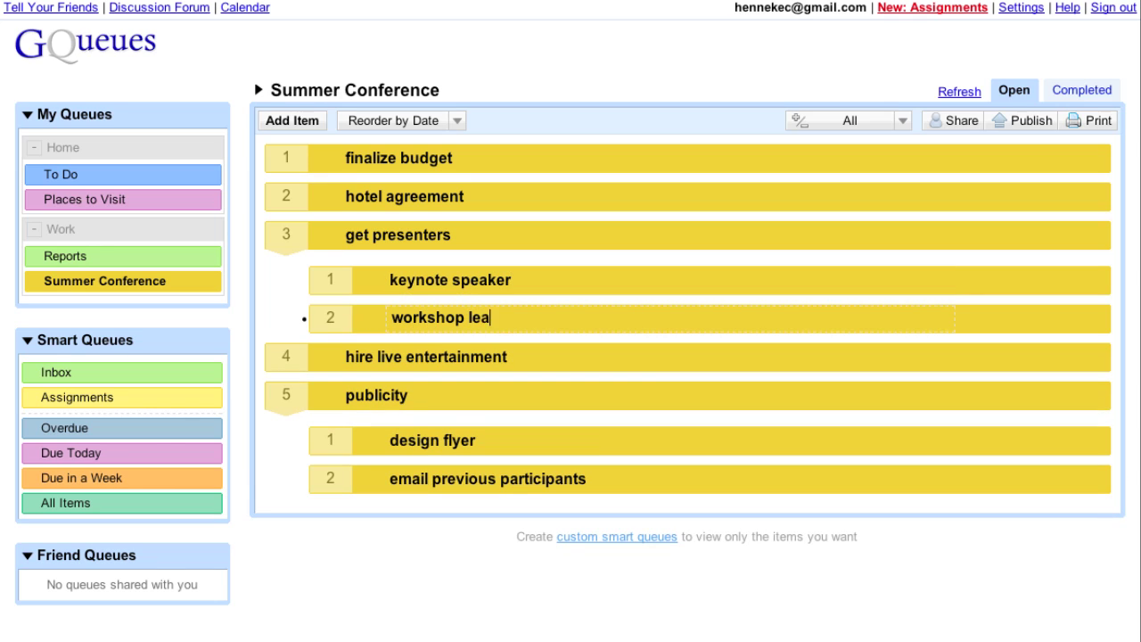
text(ders)
key(Return)
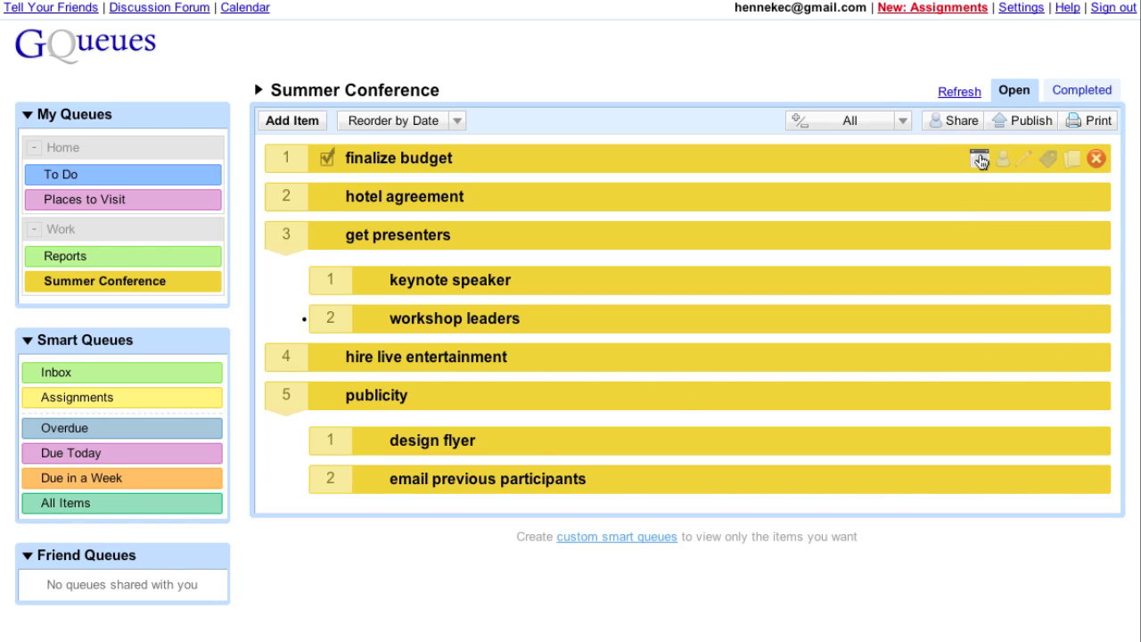
Set due dates: finalize budget April 14, hotel agreement April 16, workshop leaders April 30.
click(980, 159)
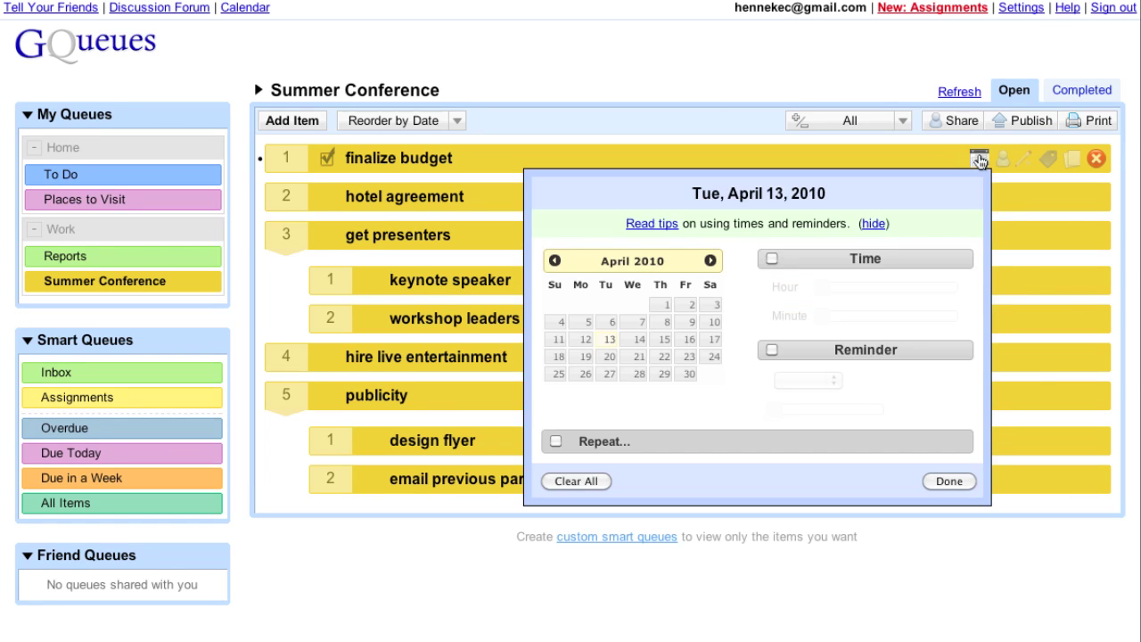
click(639, 344)
click(950, 481)
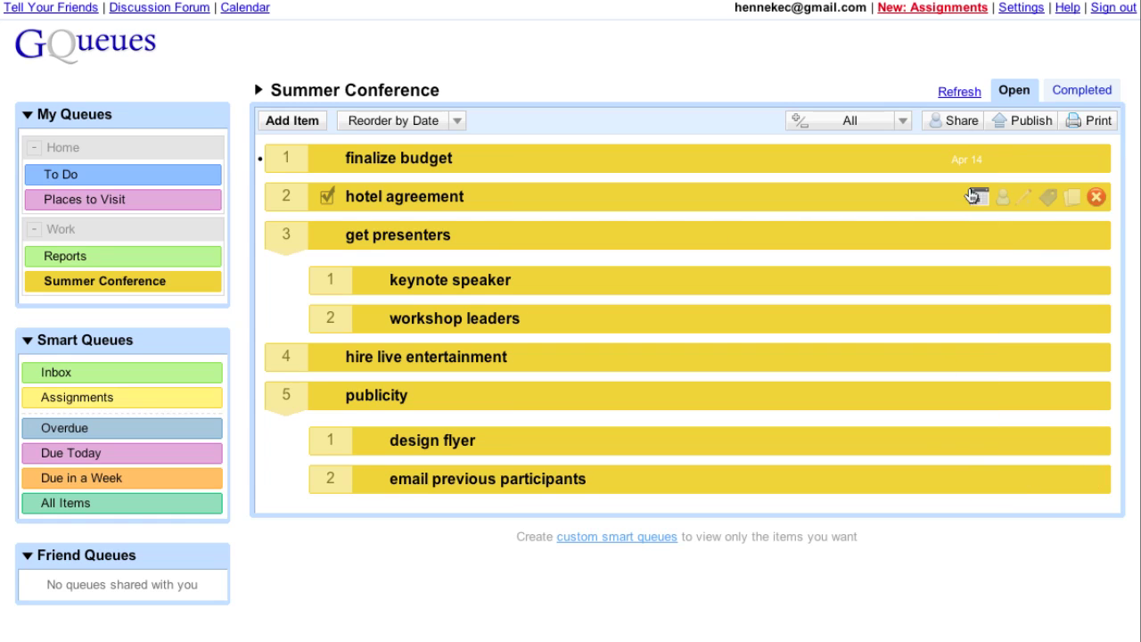
click(979, 197)
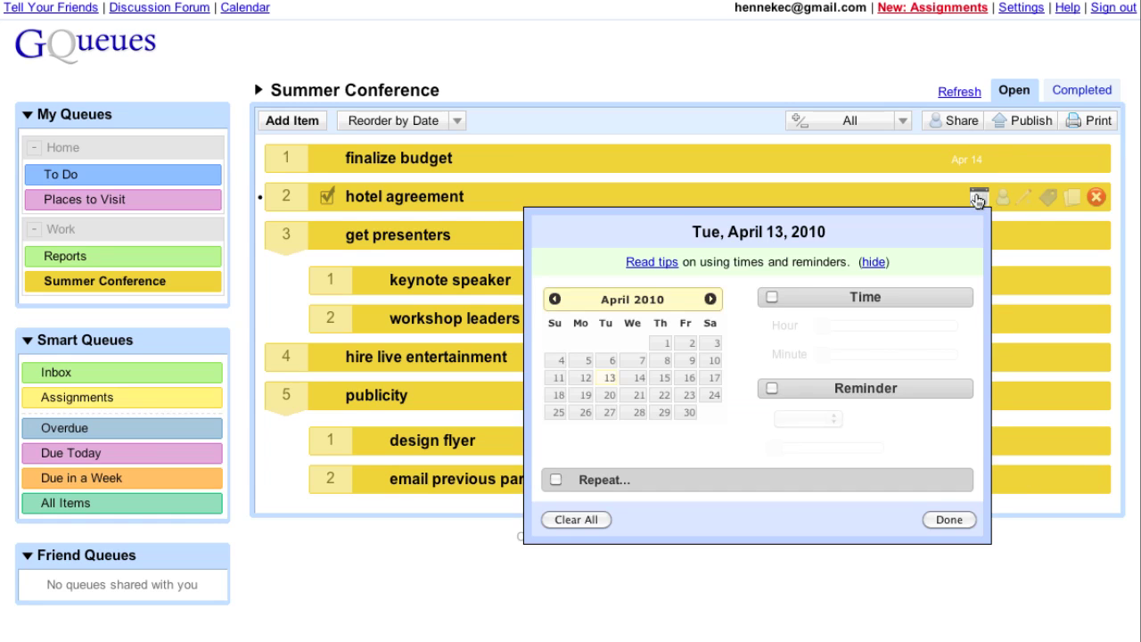
click(692, 379)
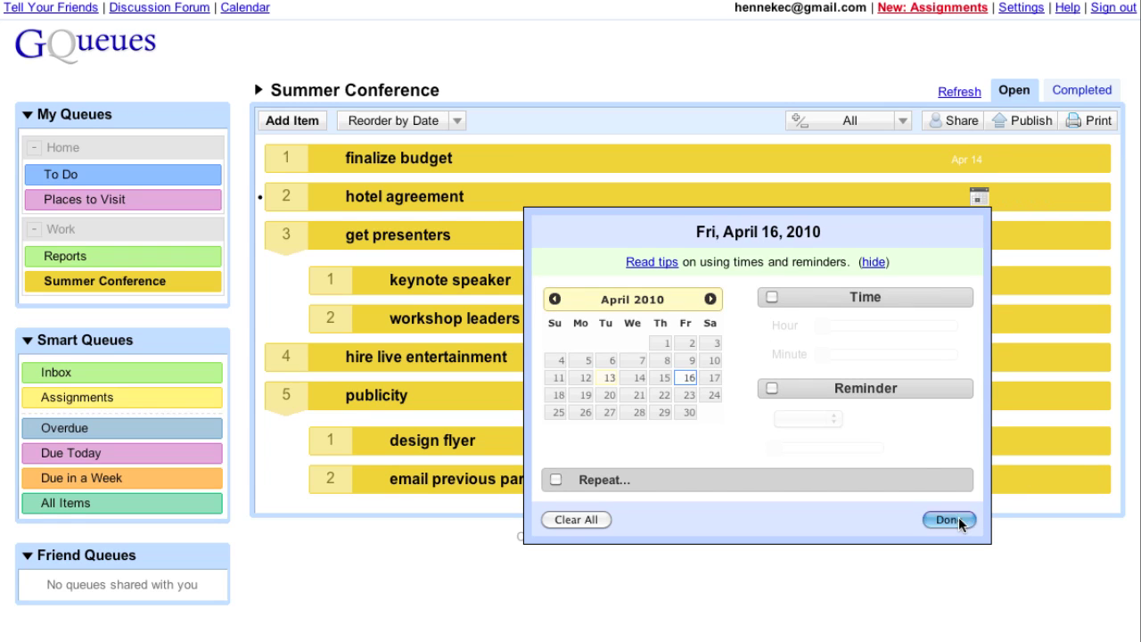
click(950, 519)
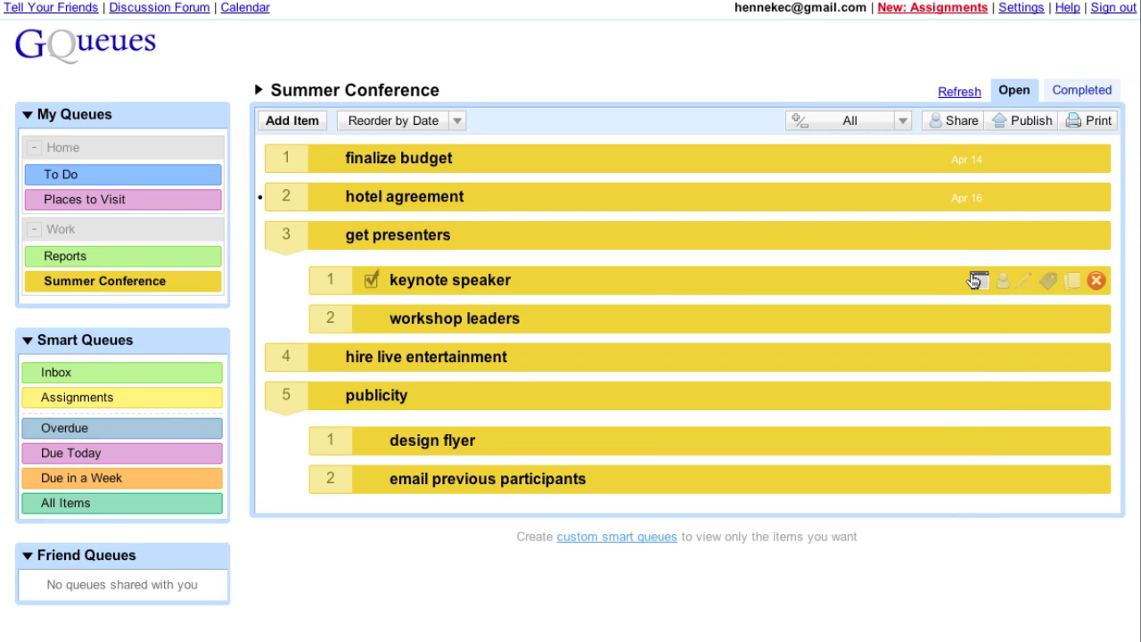
click(978, 319)
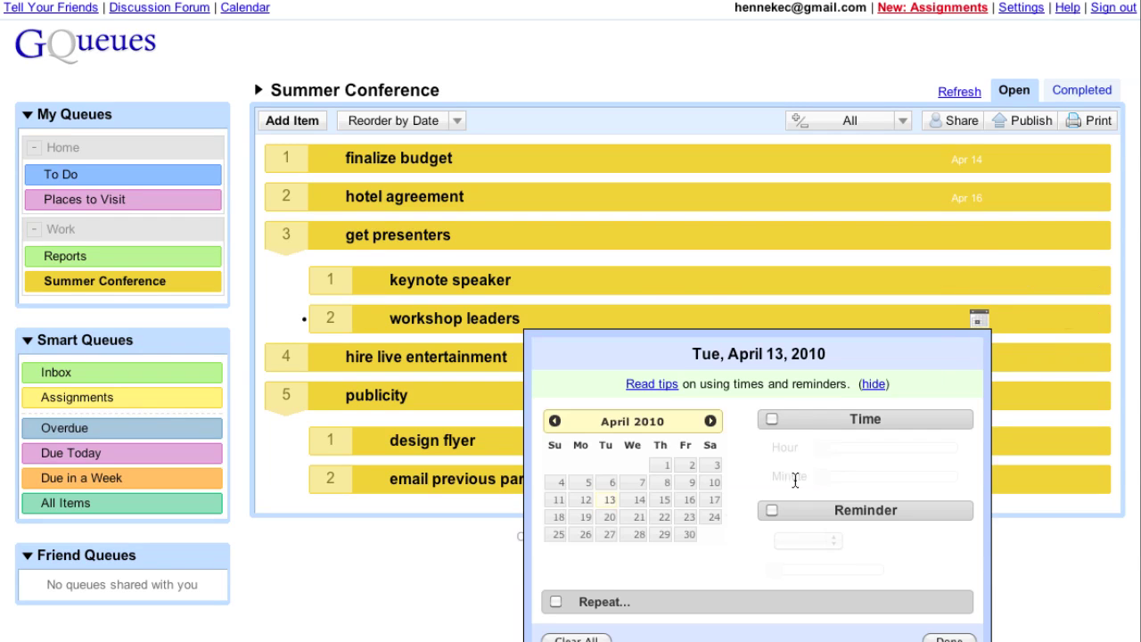
click(689, 534)
click(950, 637)
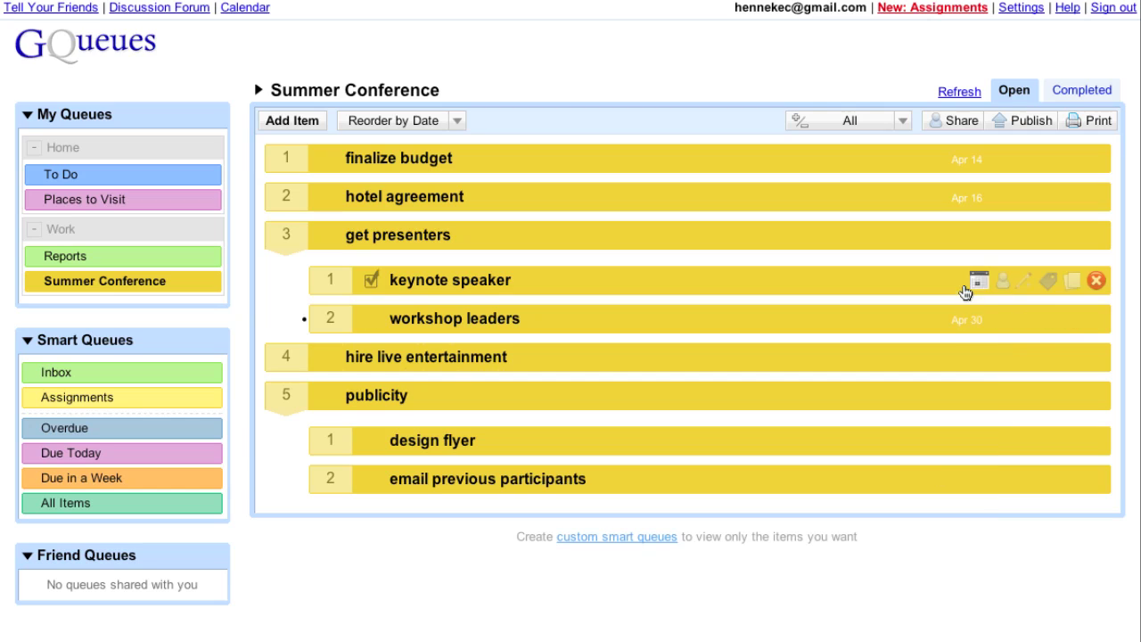
Give keynote speaker an April 23 due date with an SMS reminder.
click(977, 281)
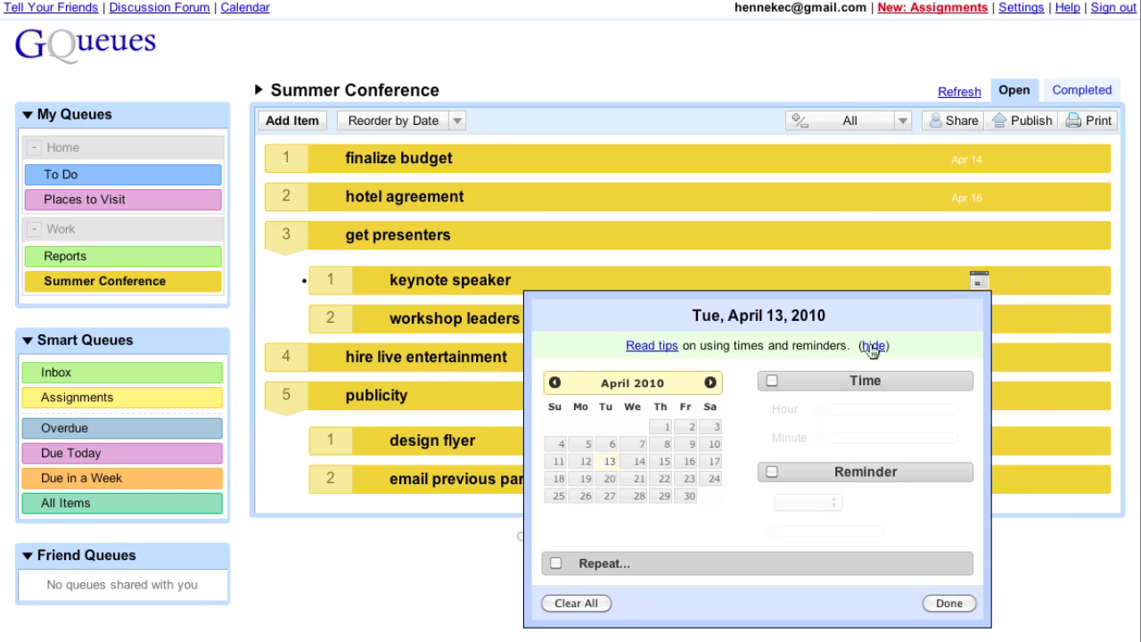
click(691, 482)
click(773, 471)
click(808, 502)
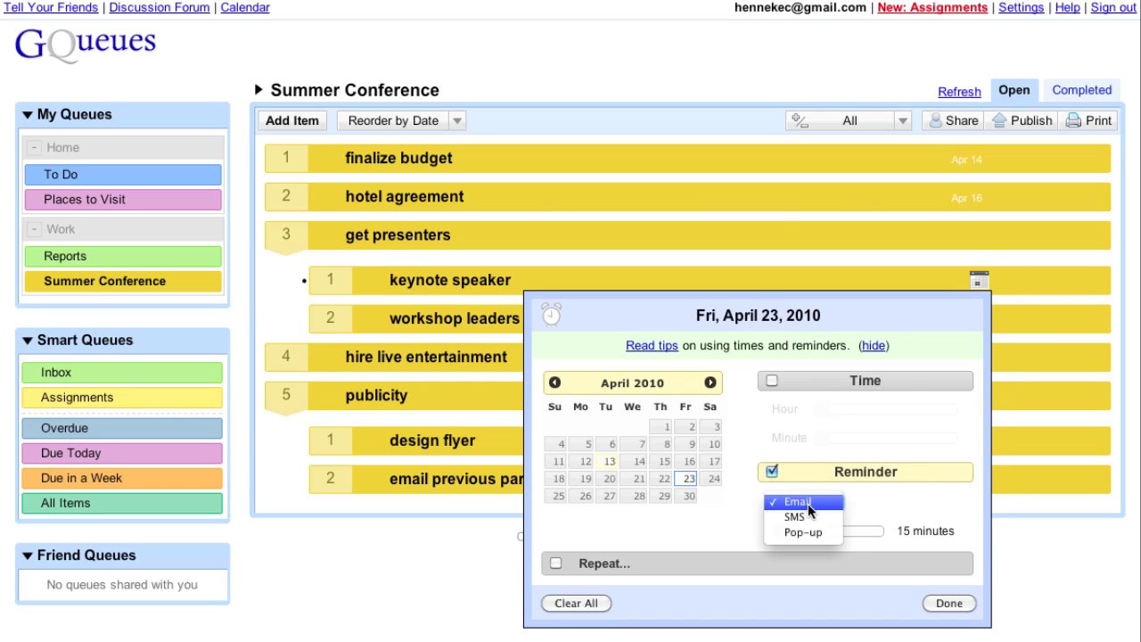
click(809, 516)
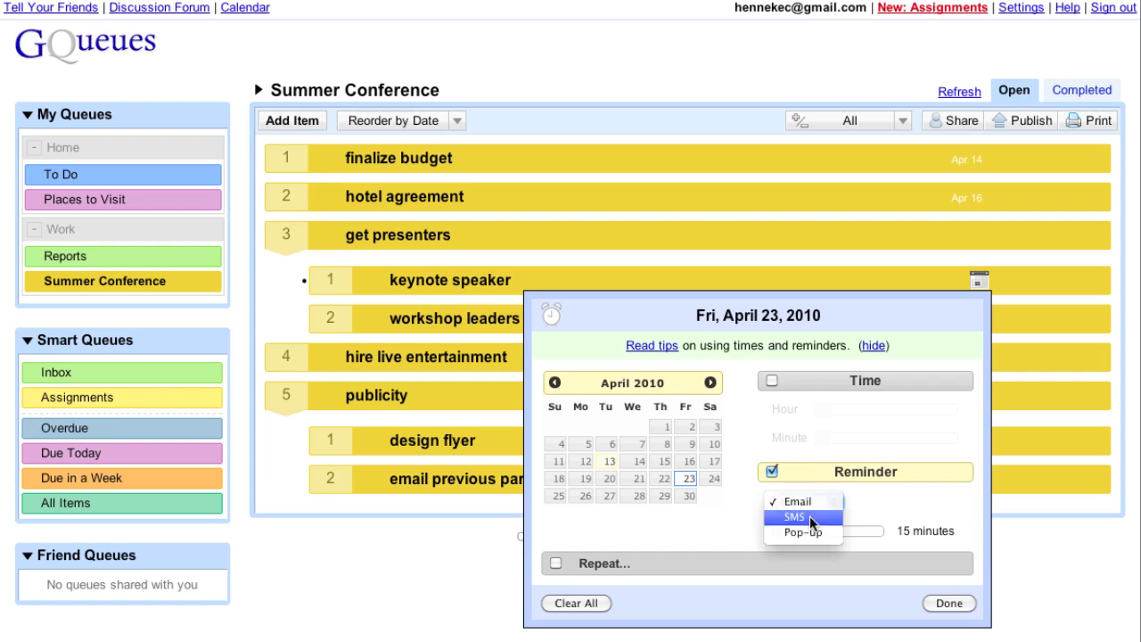
click(961, 606)
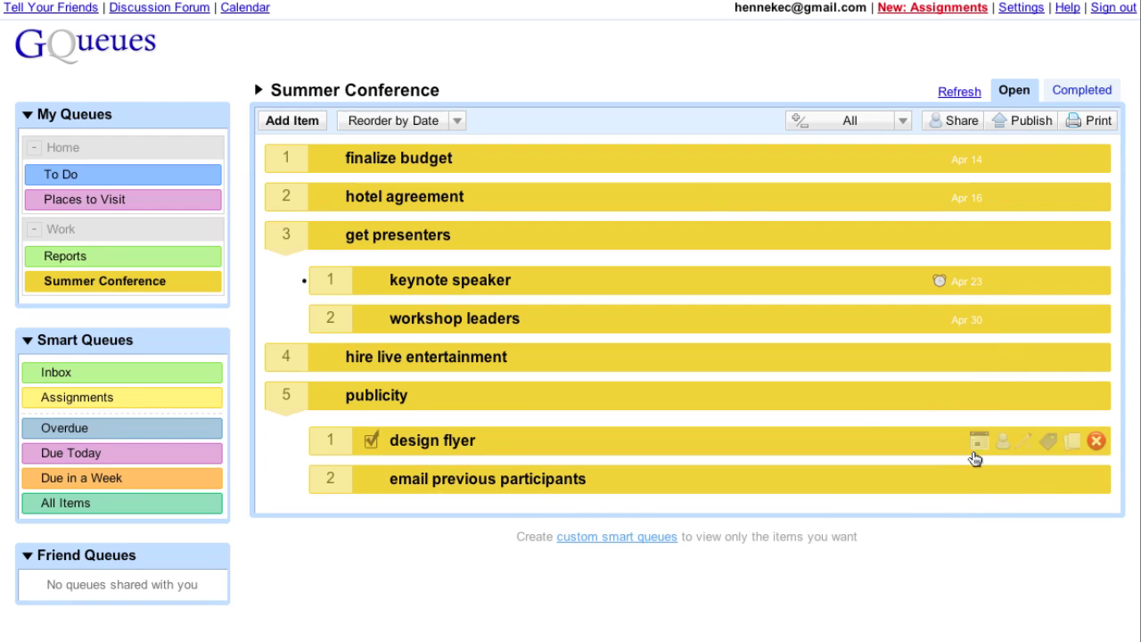
Give design flyer a May 7 due date with an email reminder.
click(977, 439)
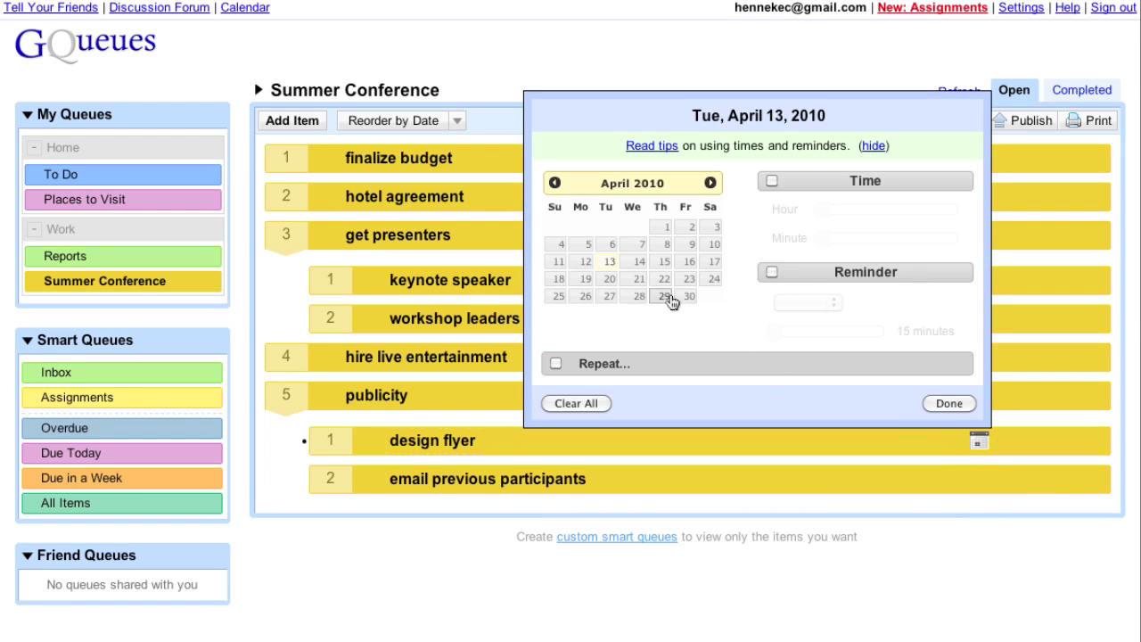
click(710, 183)
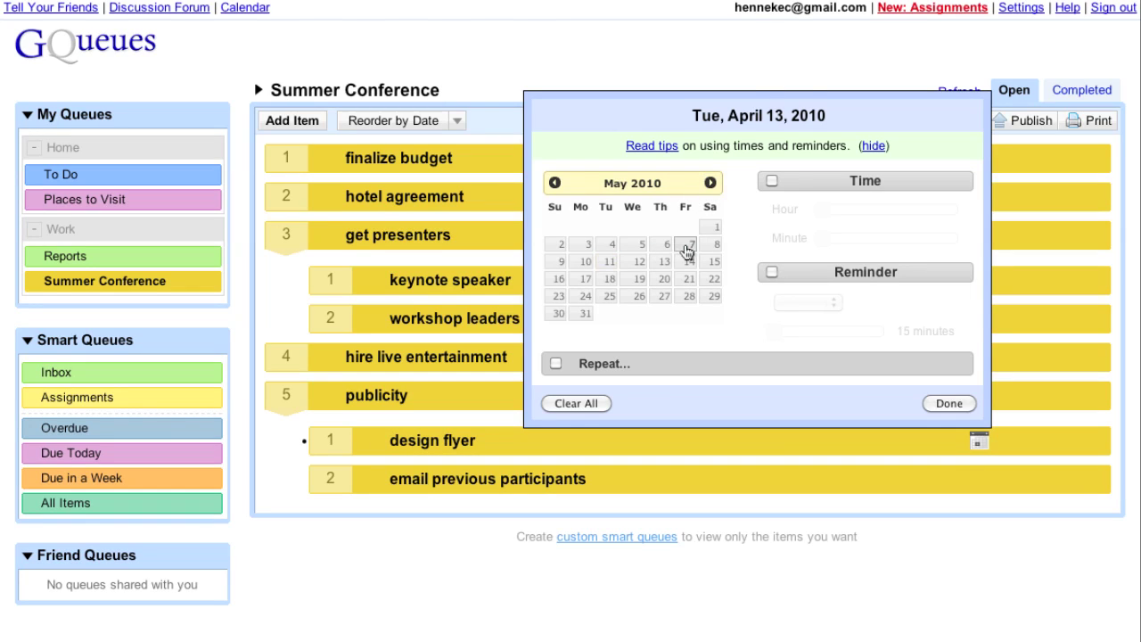
click(685, 247)
click(772, 272)
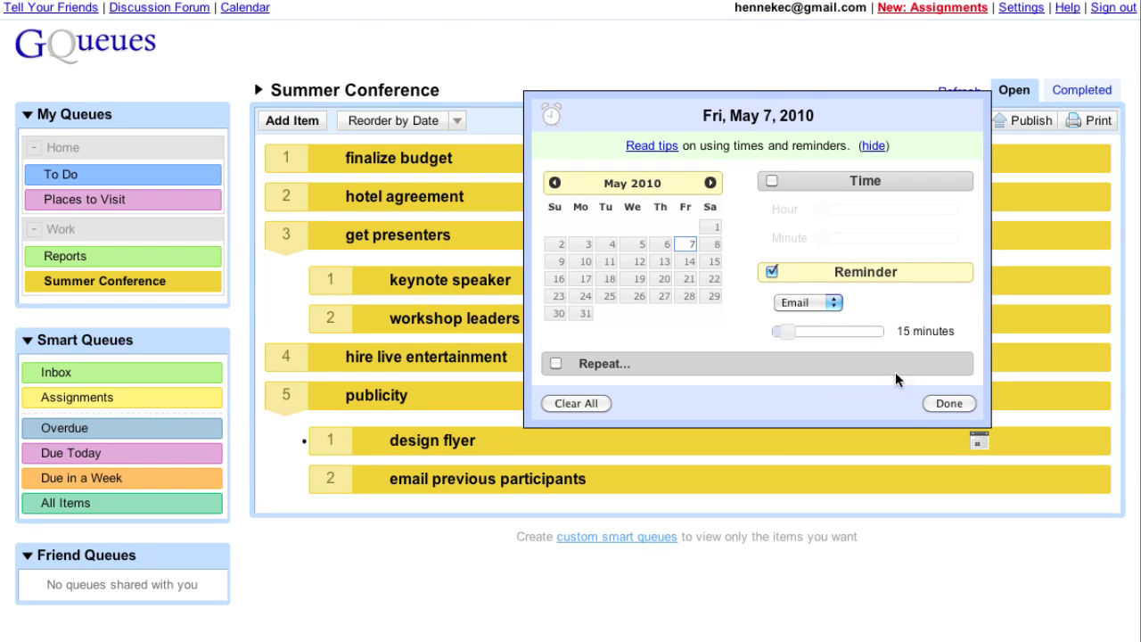
click(949, 403)
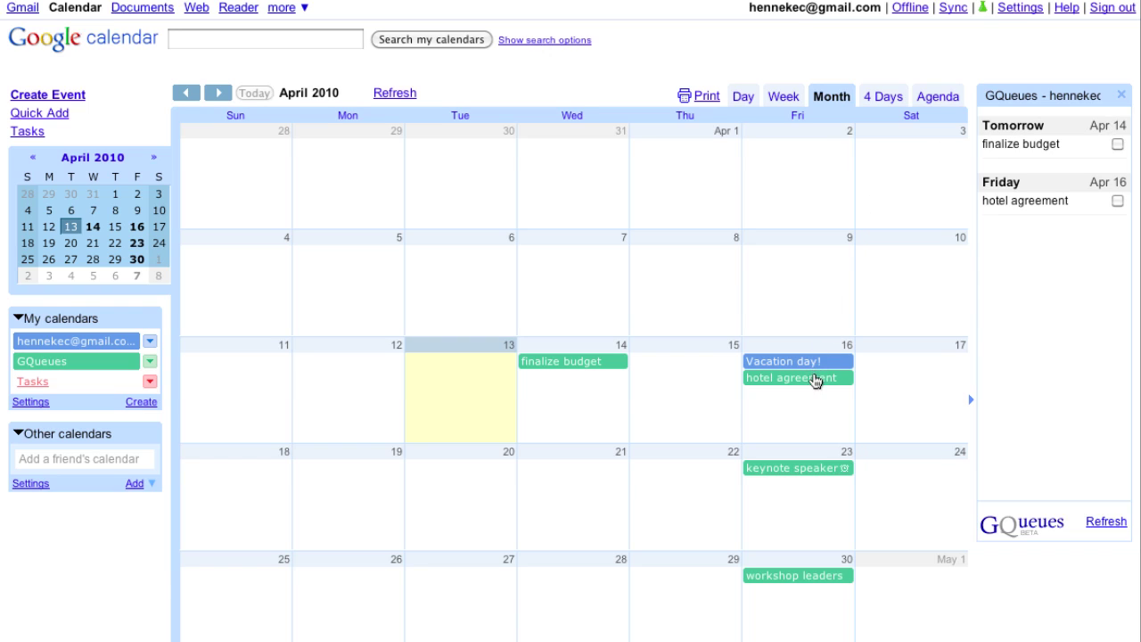
In Google Calendar, move hotel agreement to April 15, complete finalize budget, and refresh.
drag(815, 379, 705, 376)
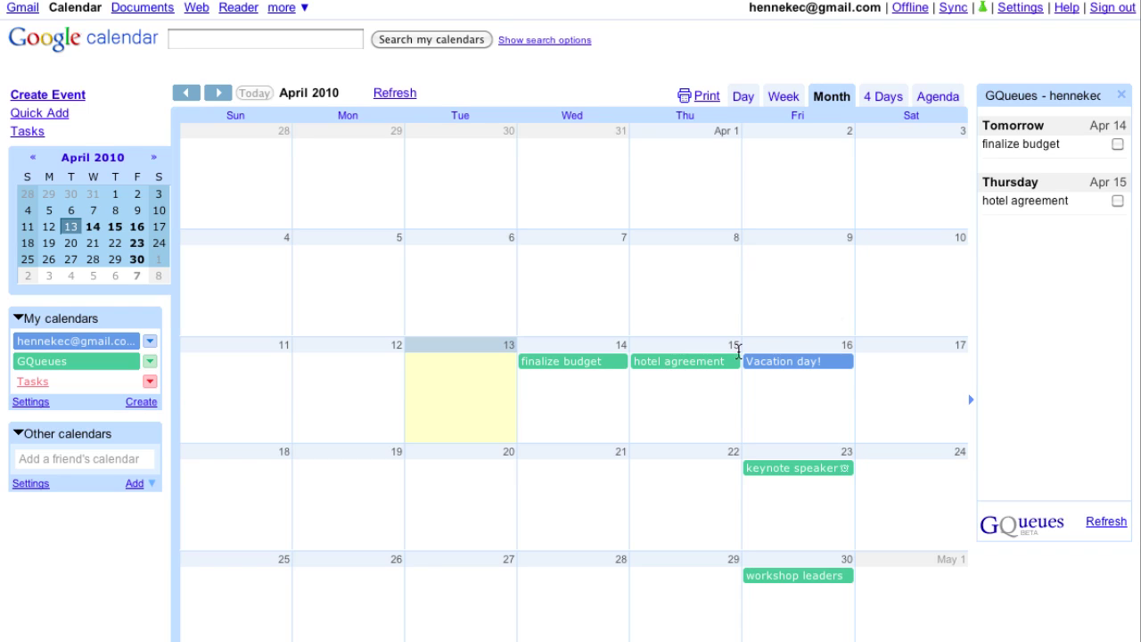
click(1118, 144)
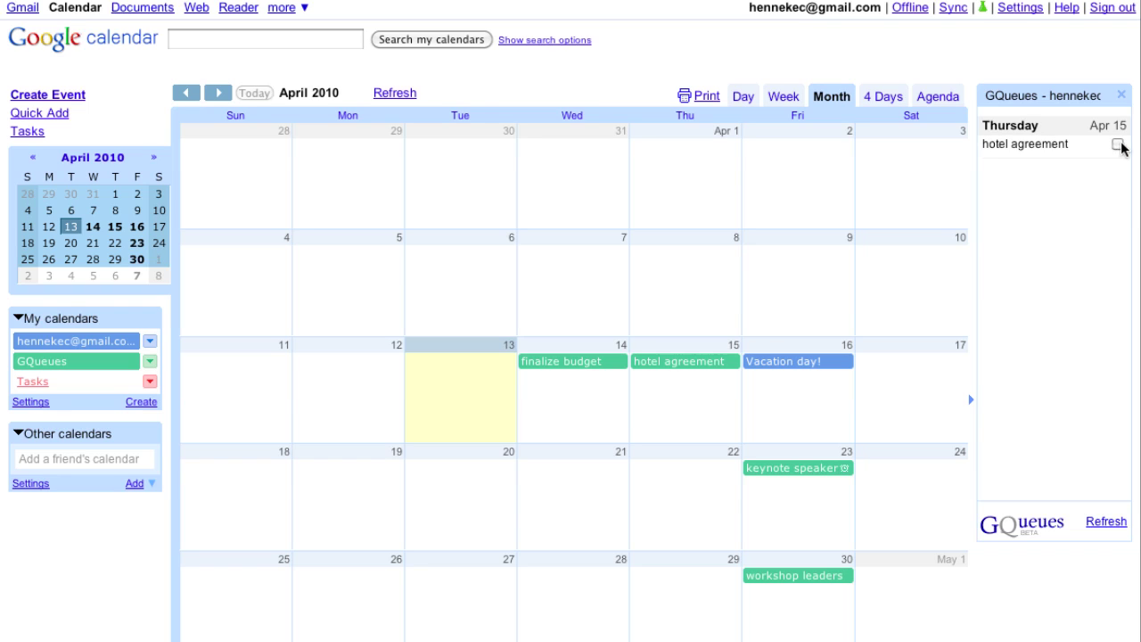
click(395, 94)
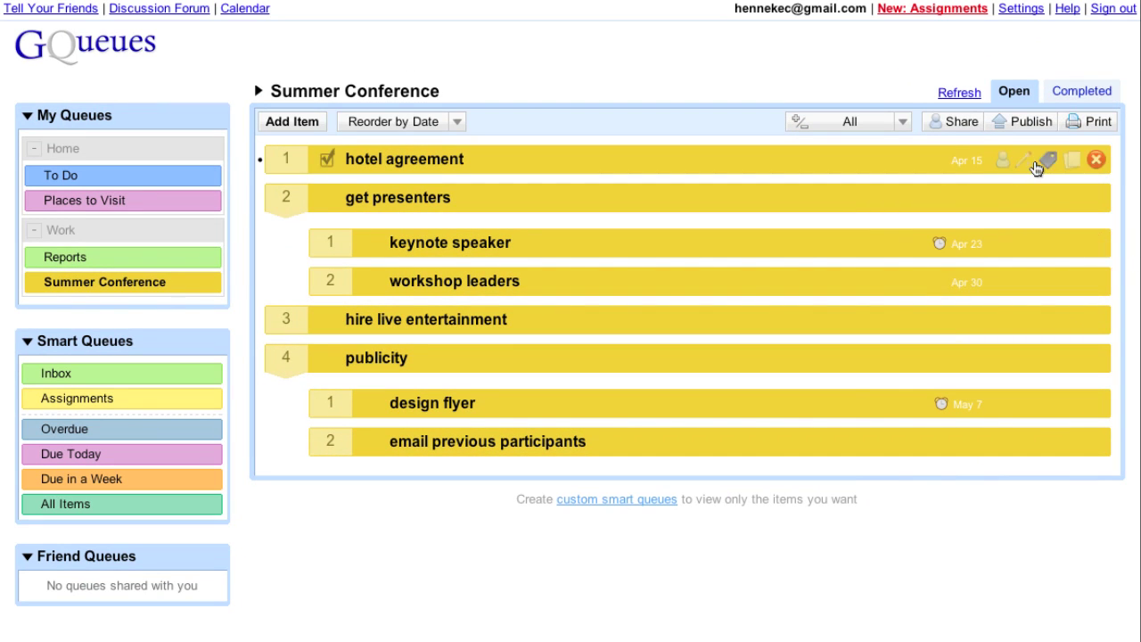
Tag hotel agreement, keynote speaker and hire live entertainment 'contract', then review the contract-tagged items.
click(1045, 162)
text(cont)
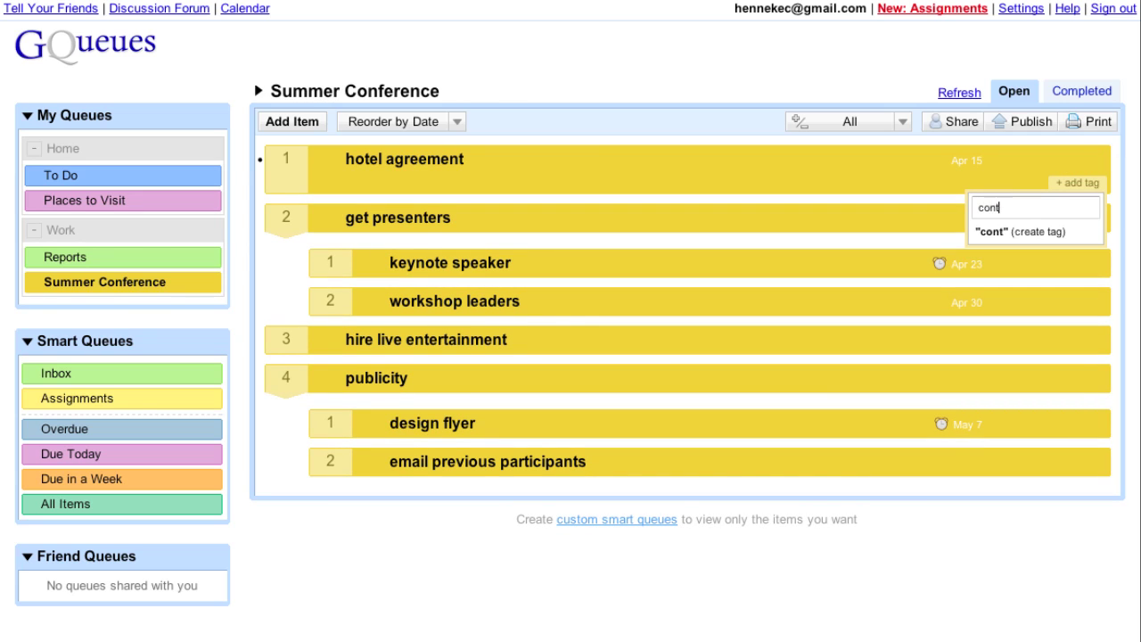
text(ract)
key(Return)
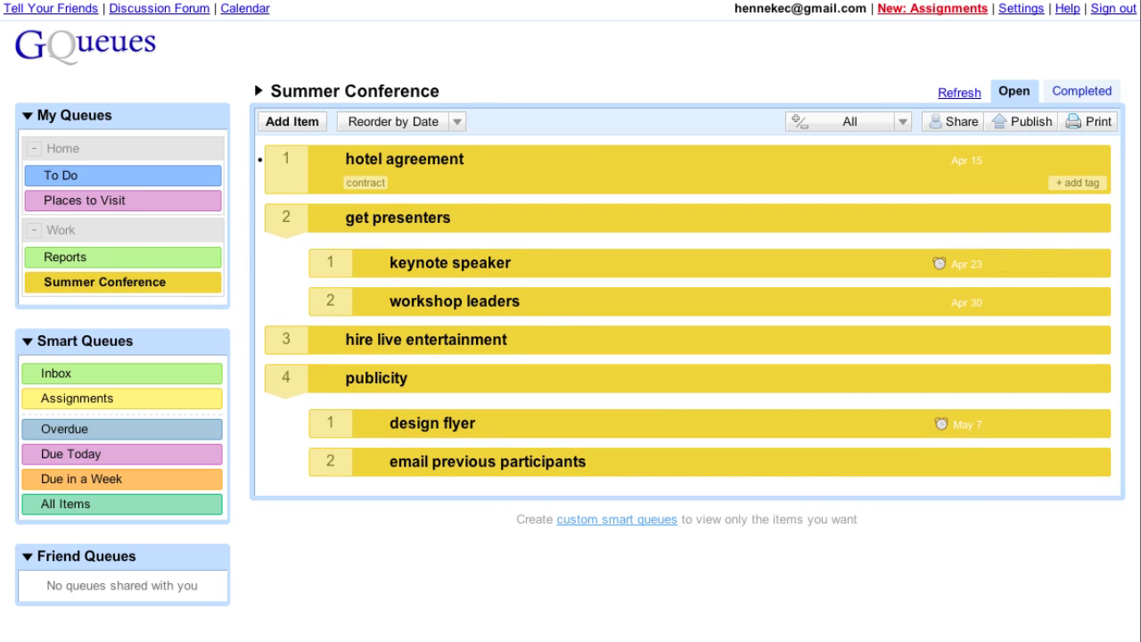
click(1047, 264)
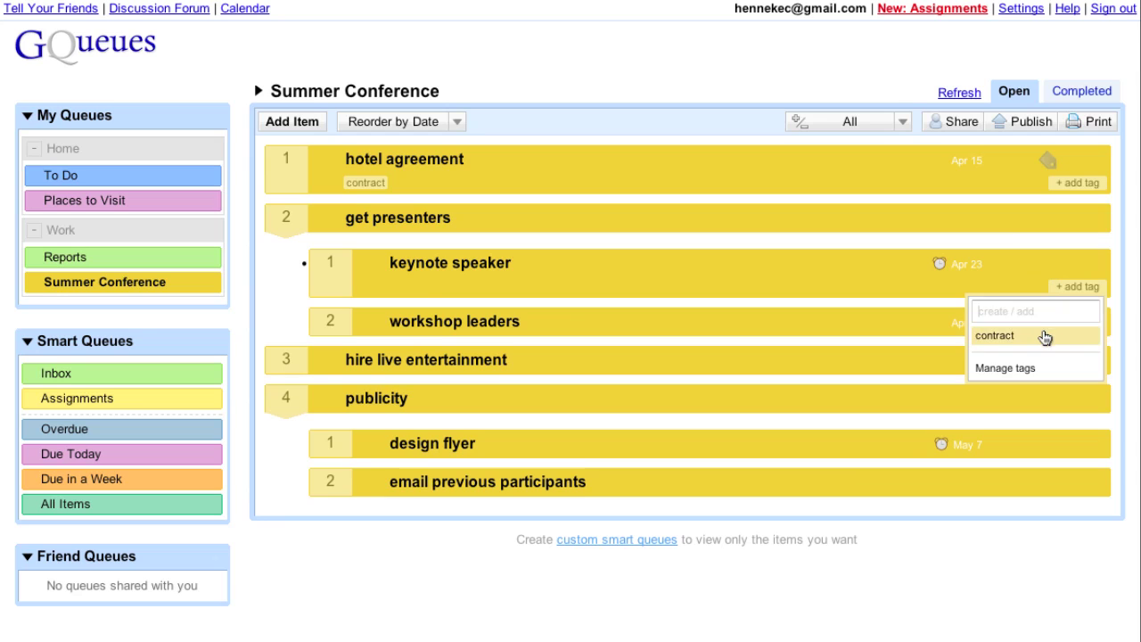
click(1045, 337)
click(1049, 362)
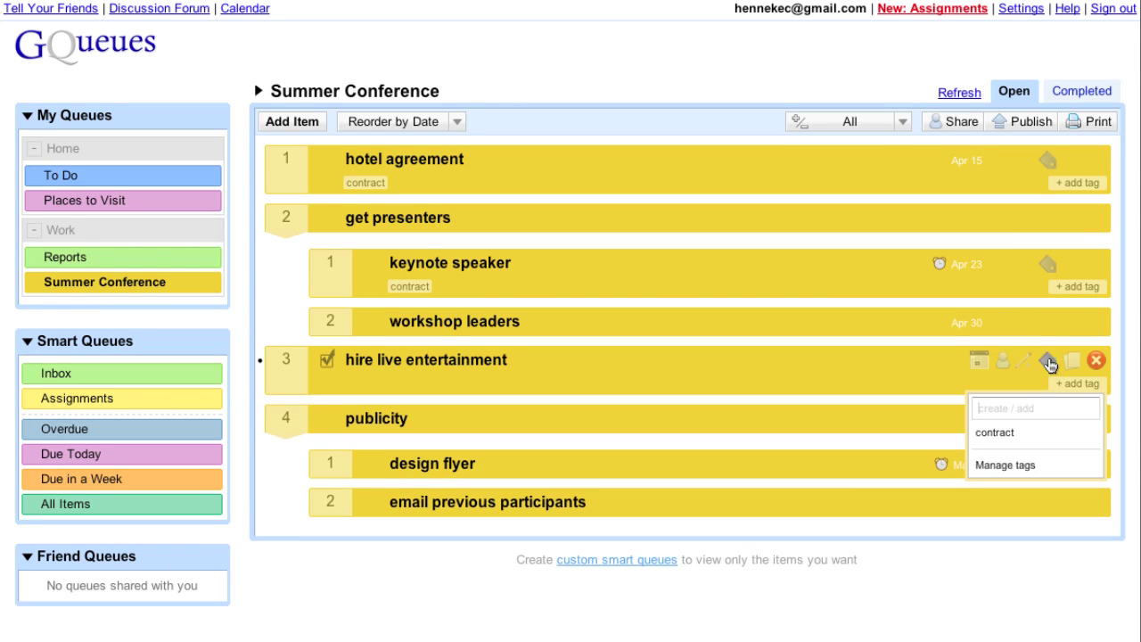
click(1020, 434)
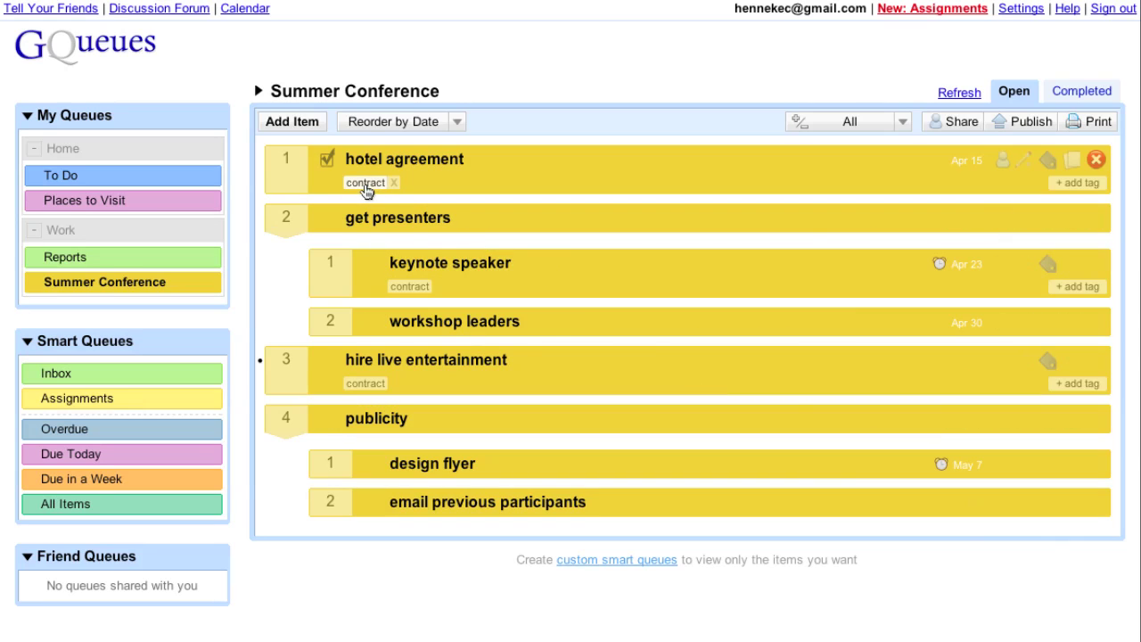
click(365, 183)
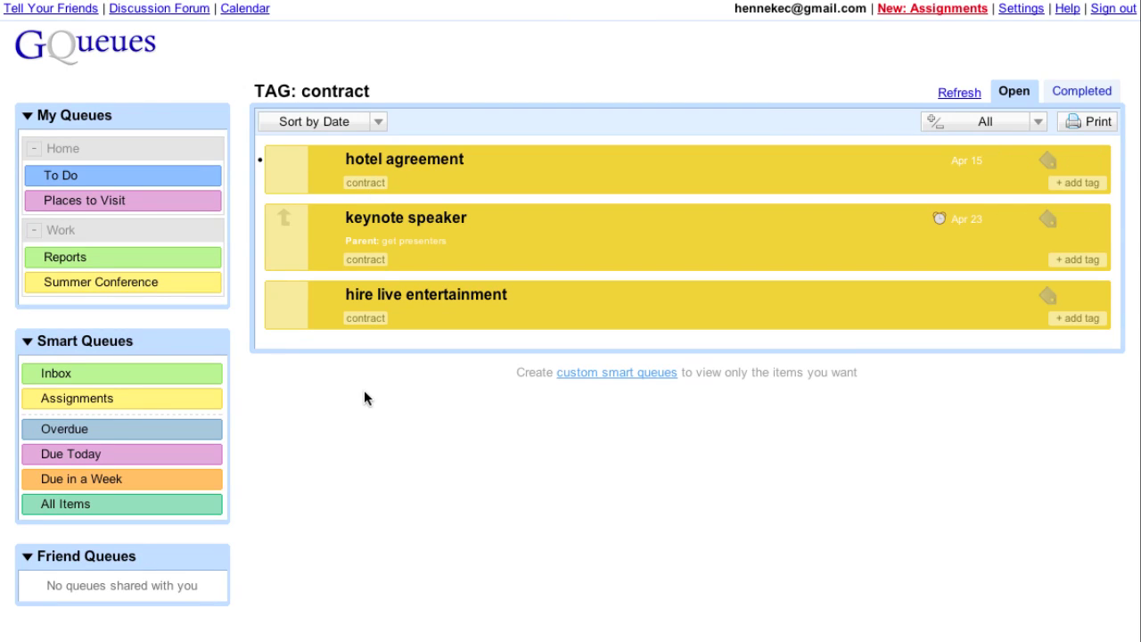
click(106, 284)
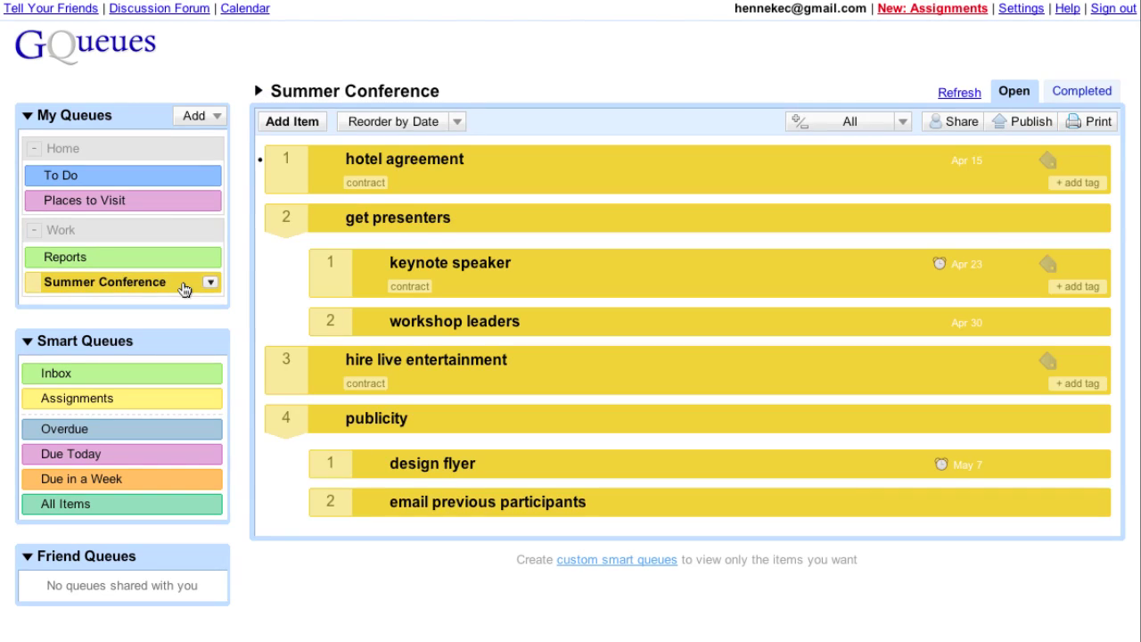
Add the task 'check registration numbers and hotel reservations'.
click(291, 123)
text(check )
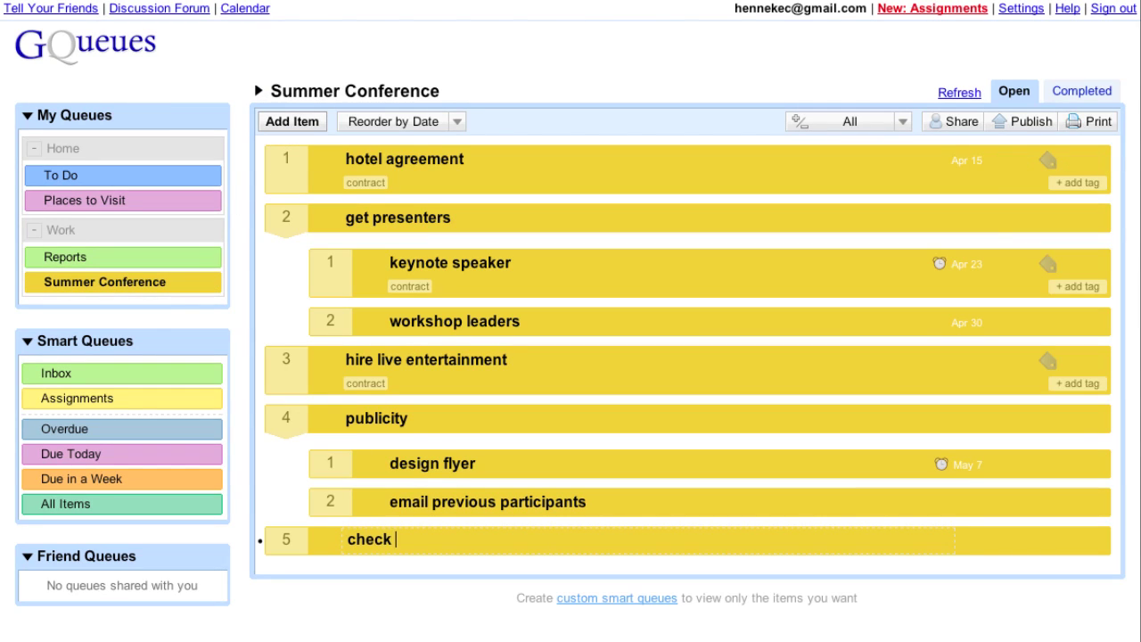
text(registration)
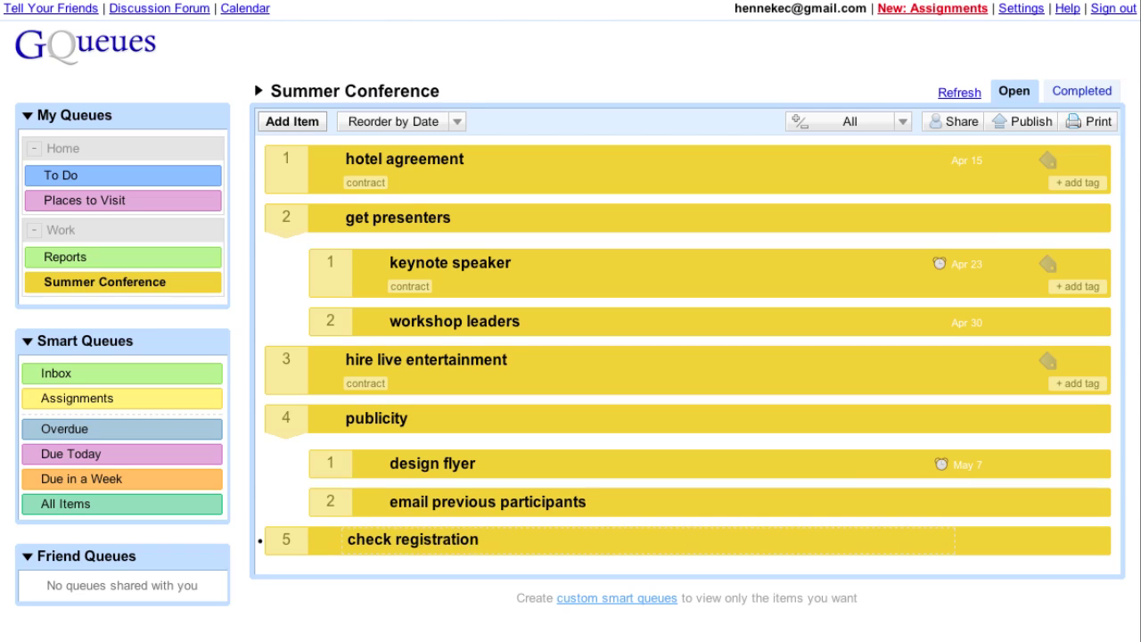
text( numbers and hotel reservations)
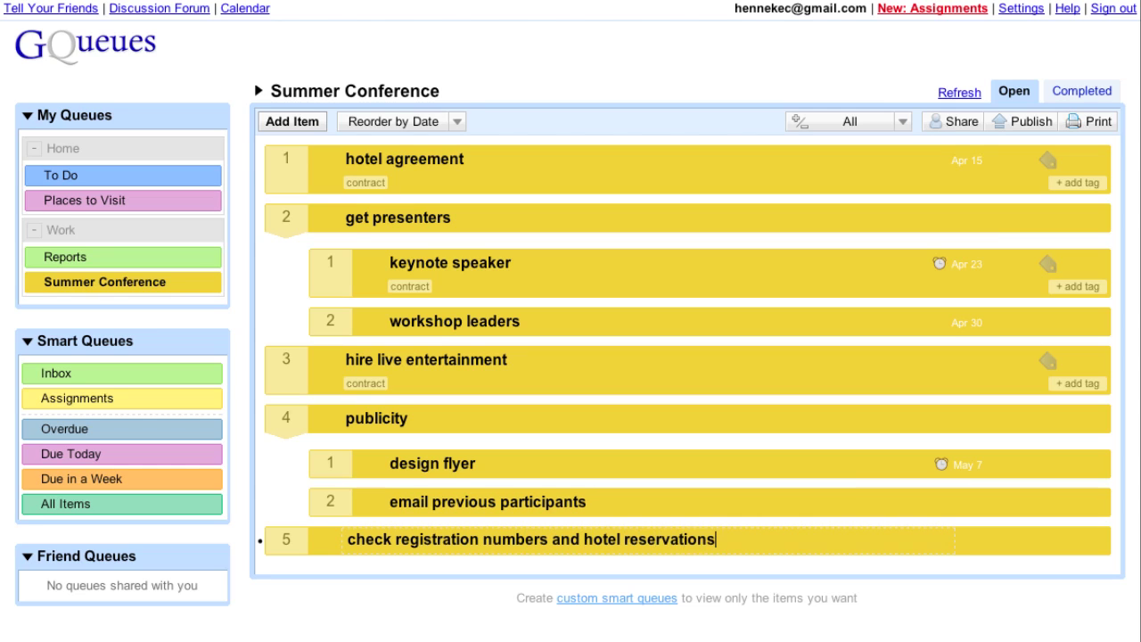
key(Return)
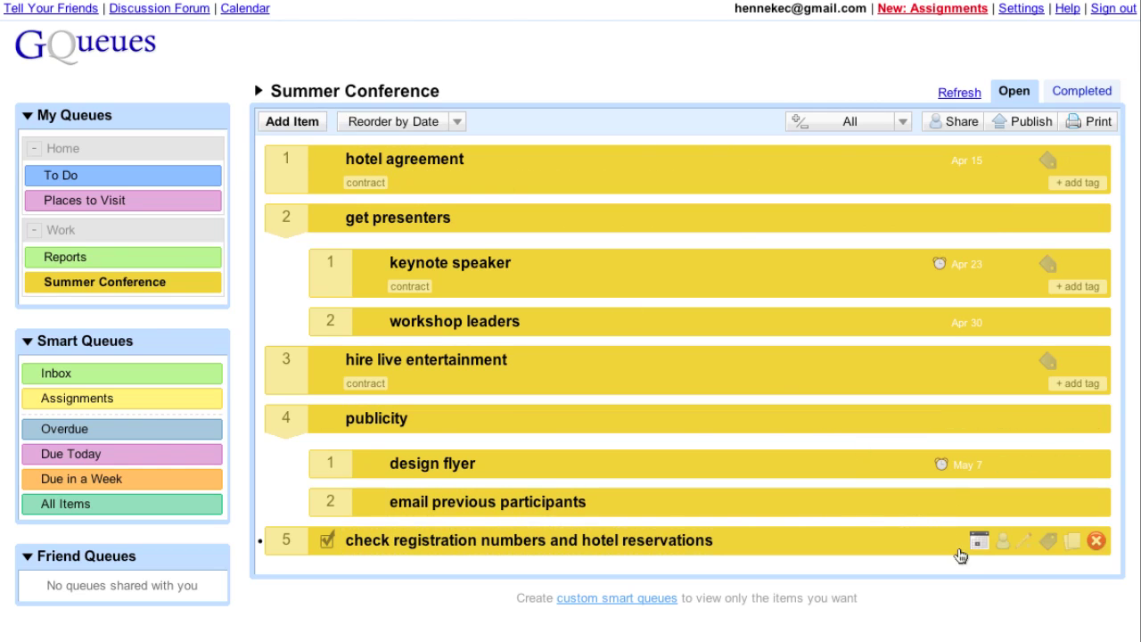
Make the task due June 4, 2010, repeating weekly until June 25, 2010.
click(978, 540)
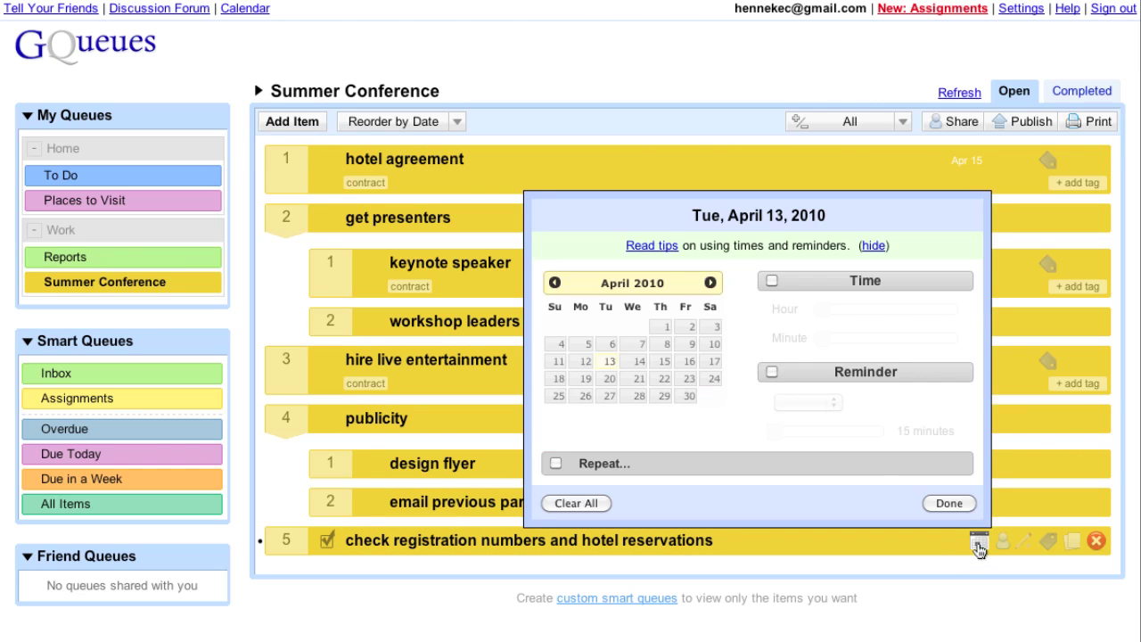
click(708, 283)
click(708, 282)
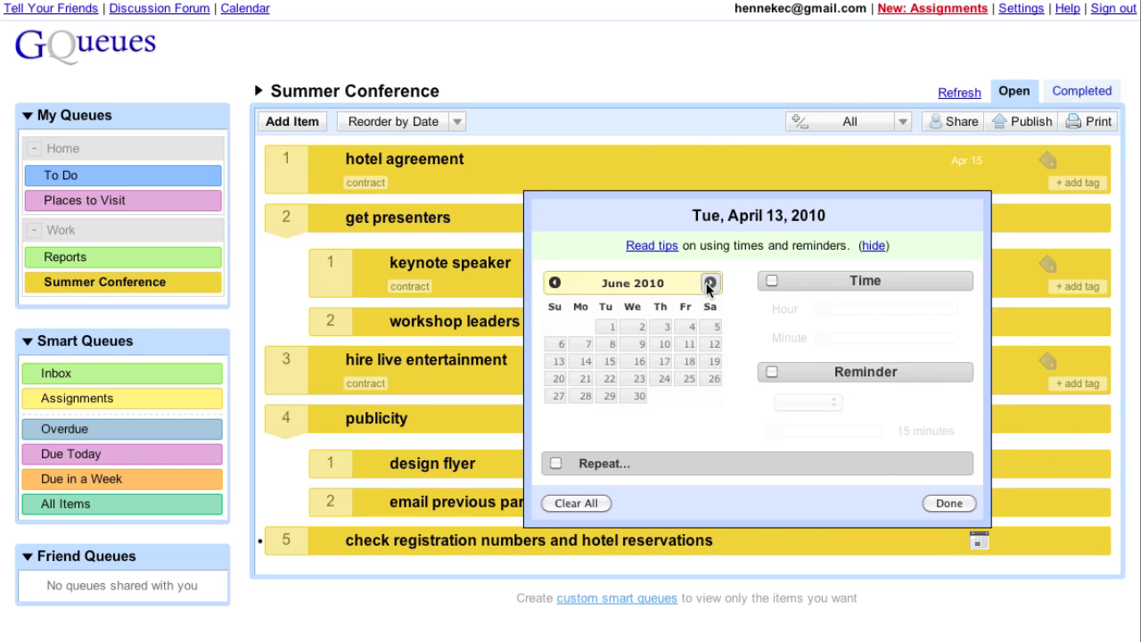
click(692, 327)
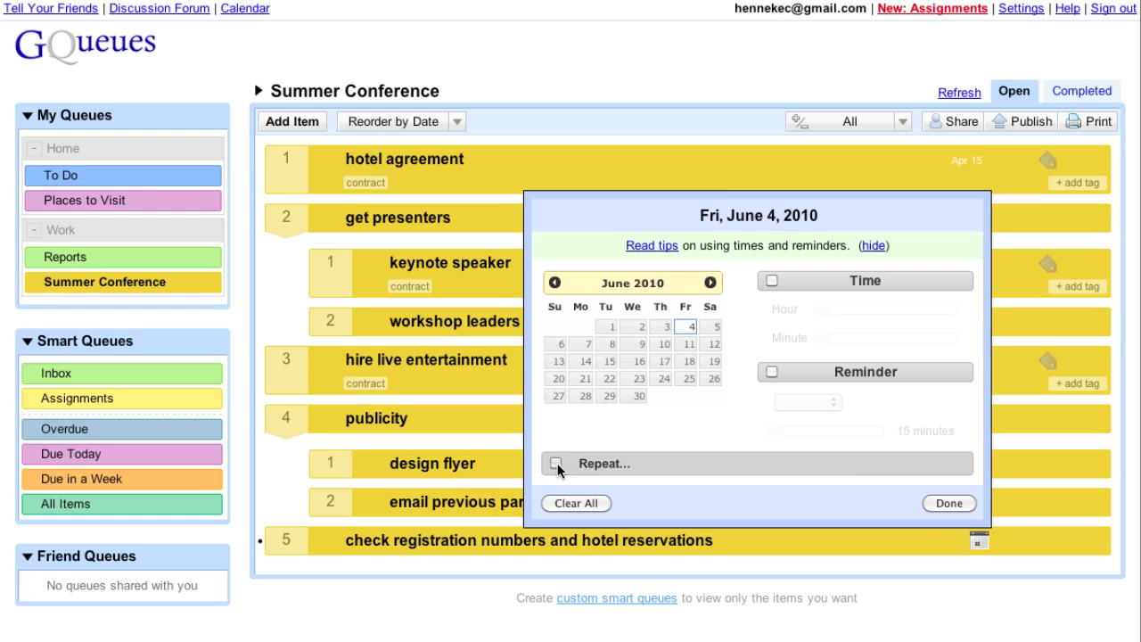
click(558, 462)
click(697, 257)
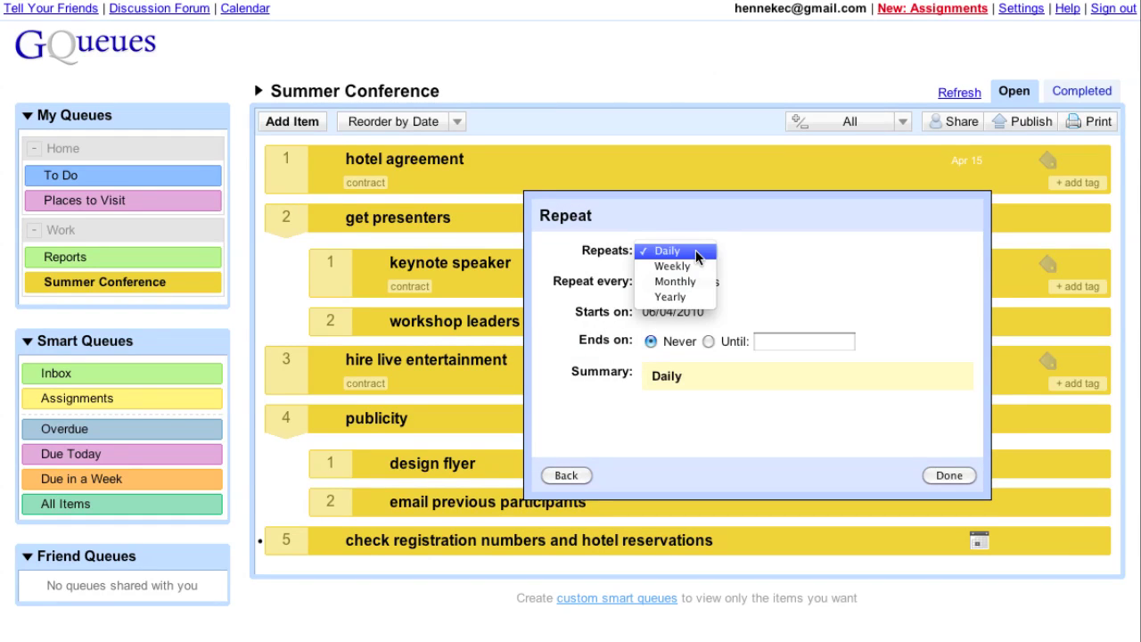
click(696, 263)
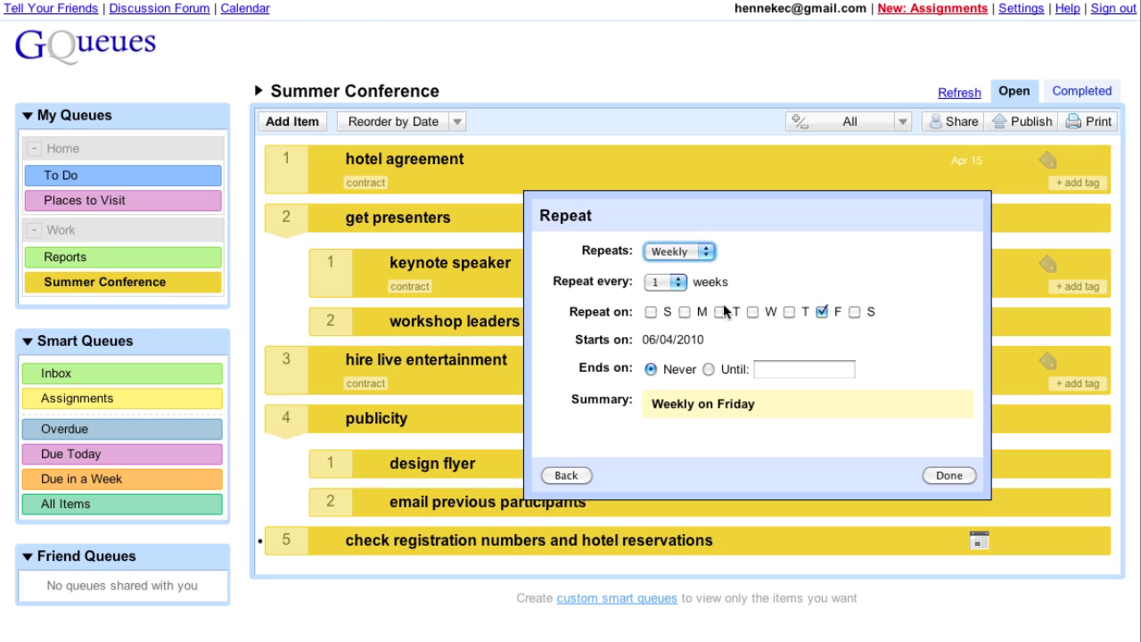
click(789, 369)
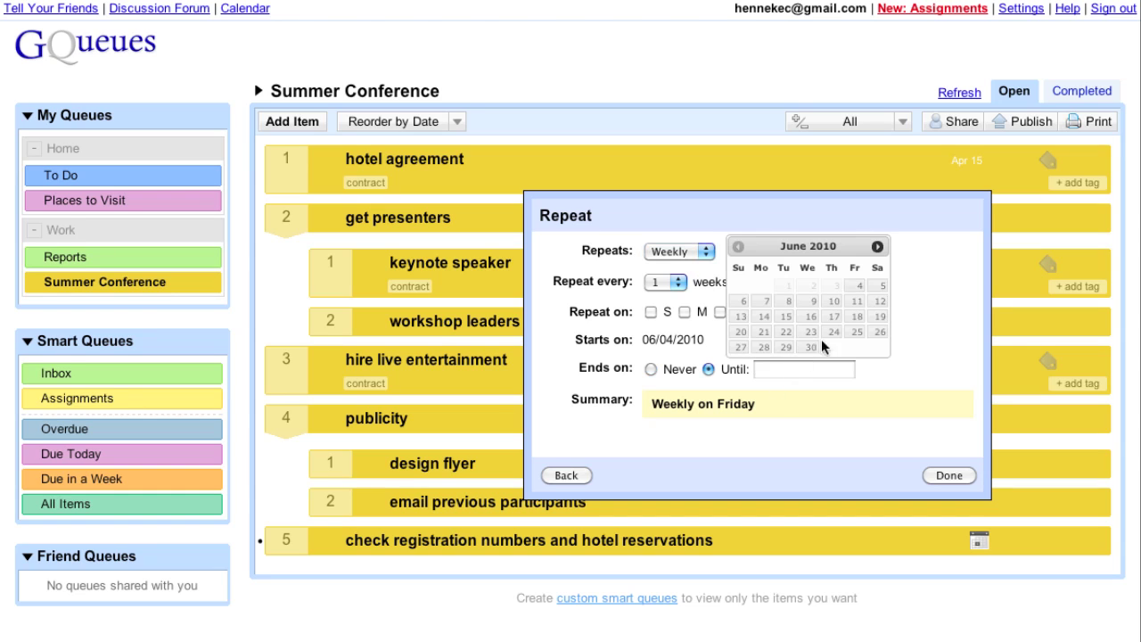
click(857, 334)
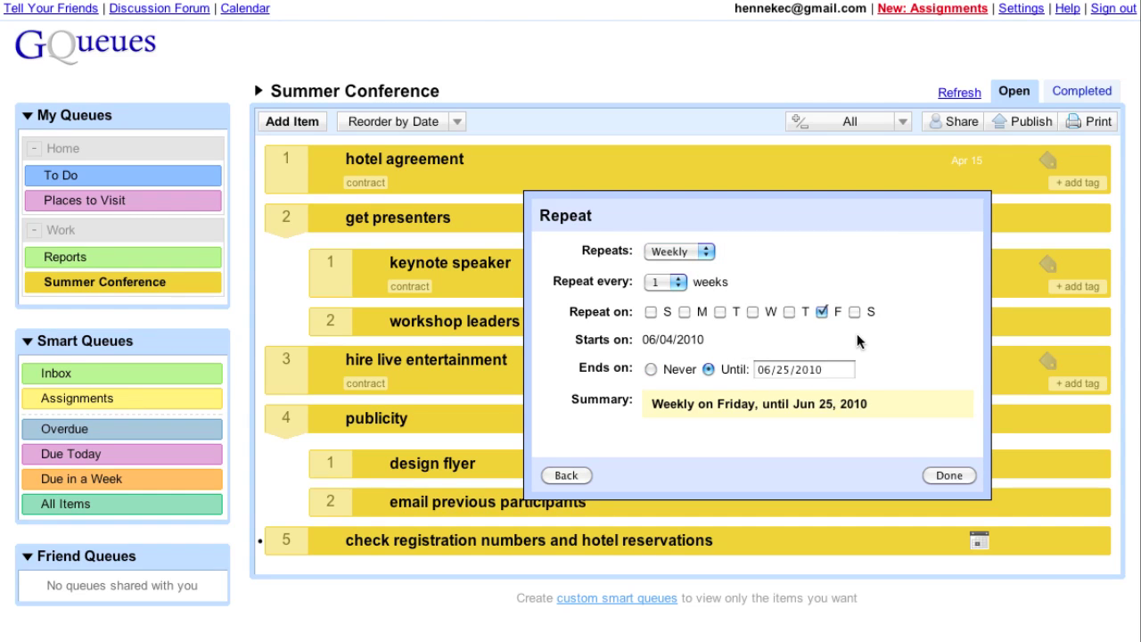
click(566, 475)
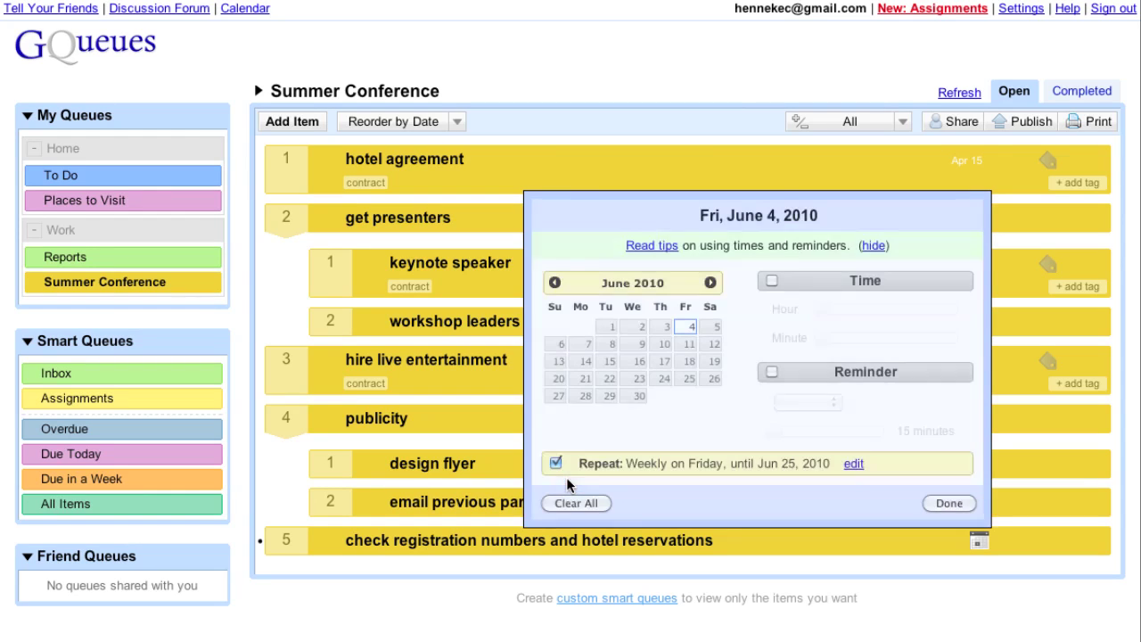
click(946, 505)
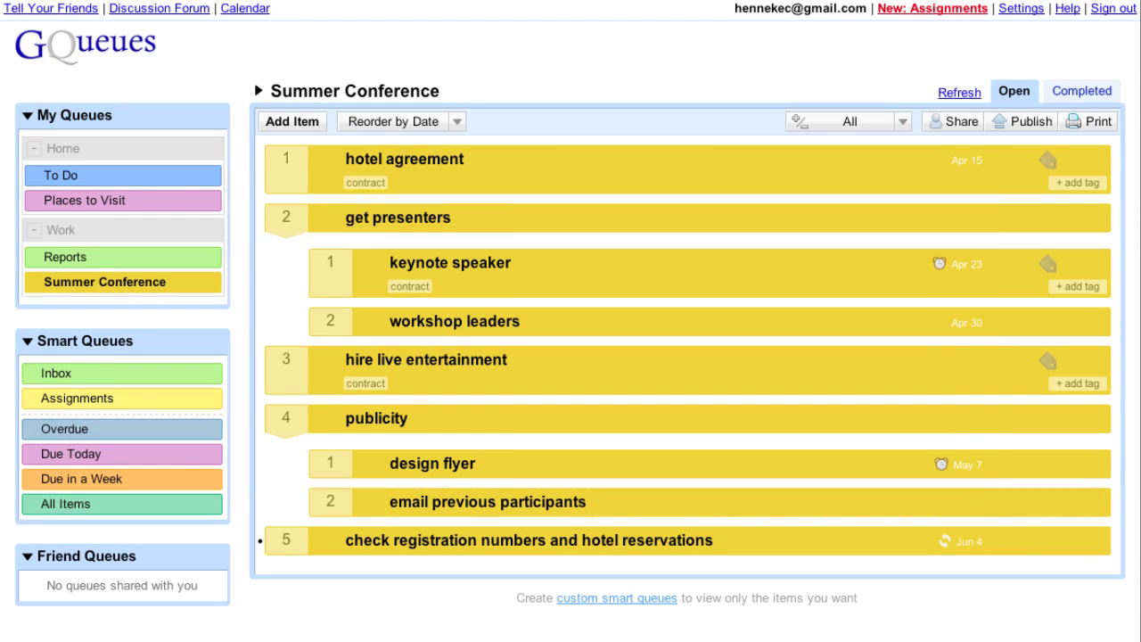
Complete hotel agreement, confirm it under Completed items, then return to the Open items.
mouse_move(434, 184)
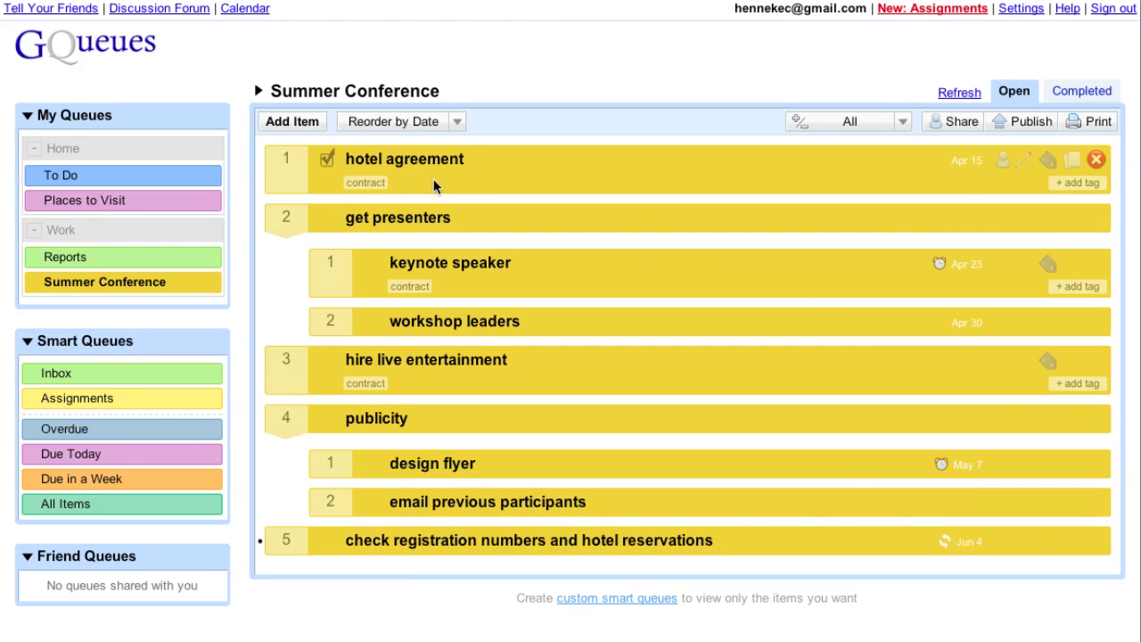
click(329, 163)
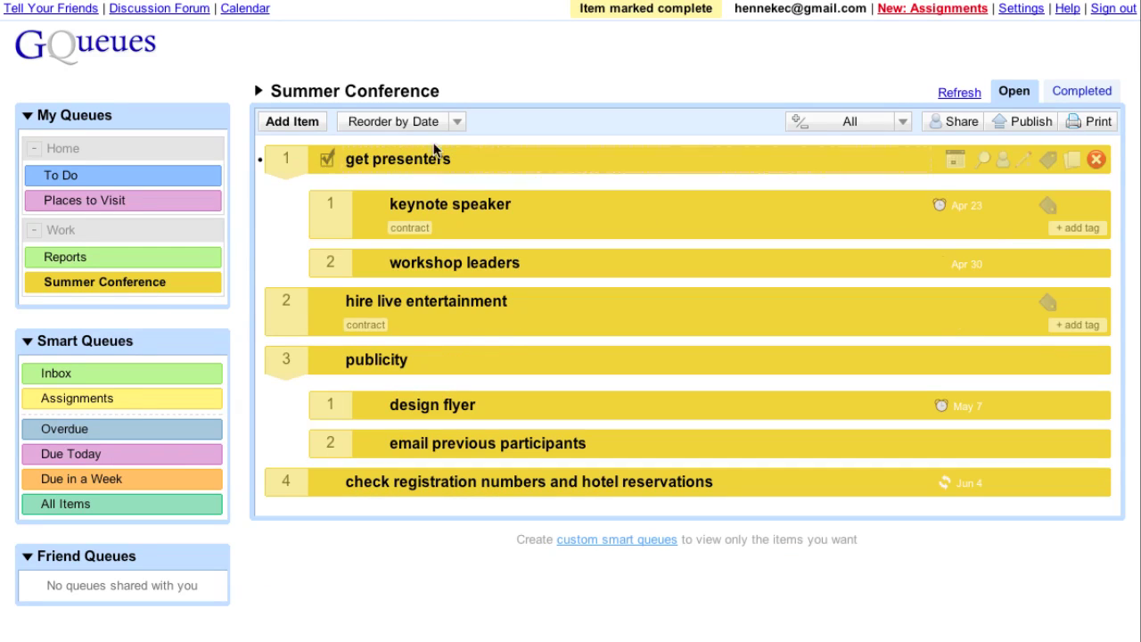
click(1084, 91)
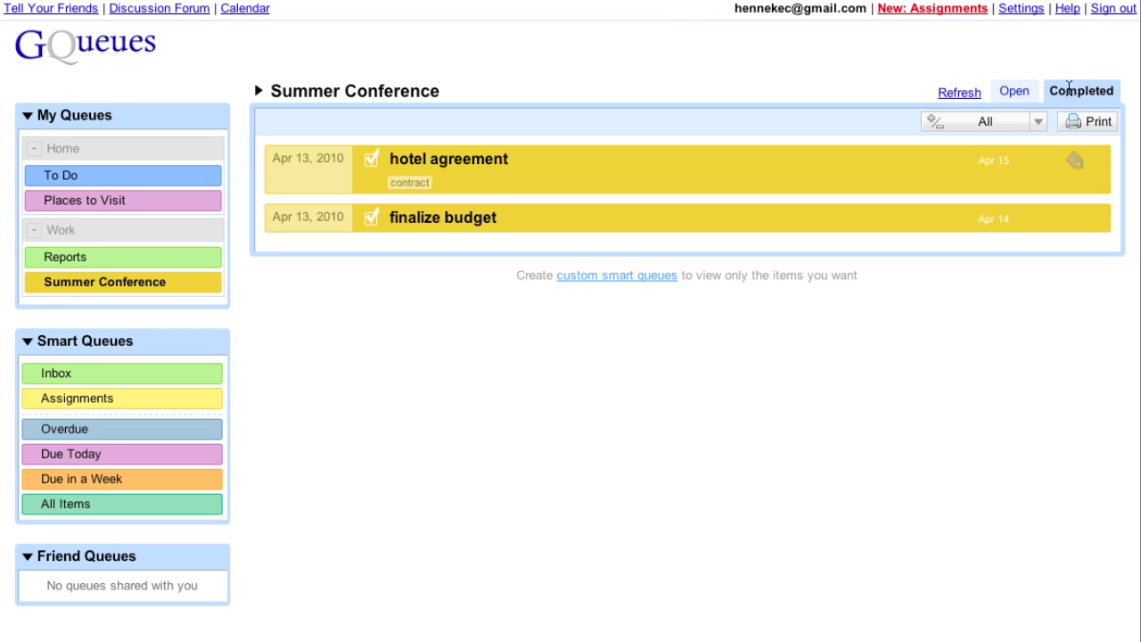
click(1026, 91)
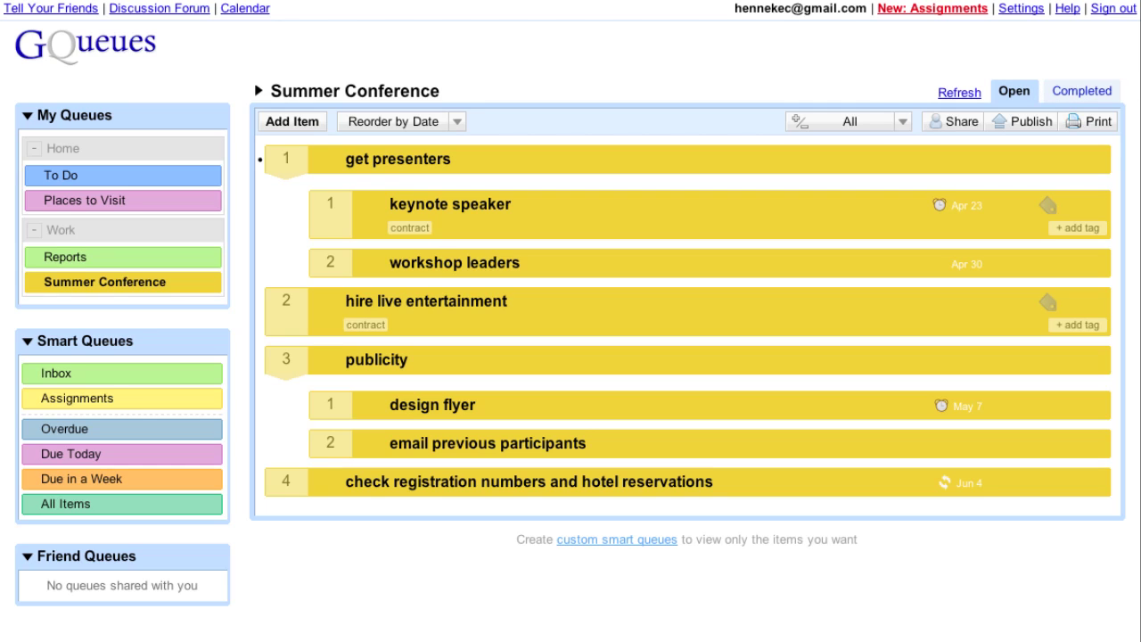
Add a new task named 'materials' at the end of the queue.
click(292, 122)
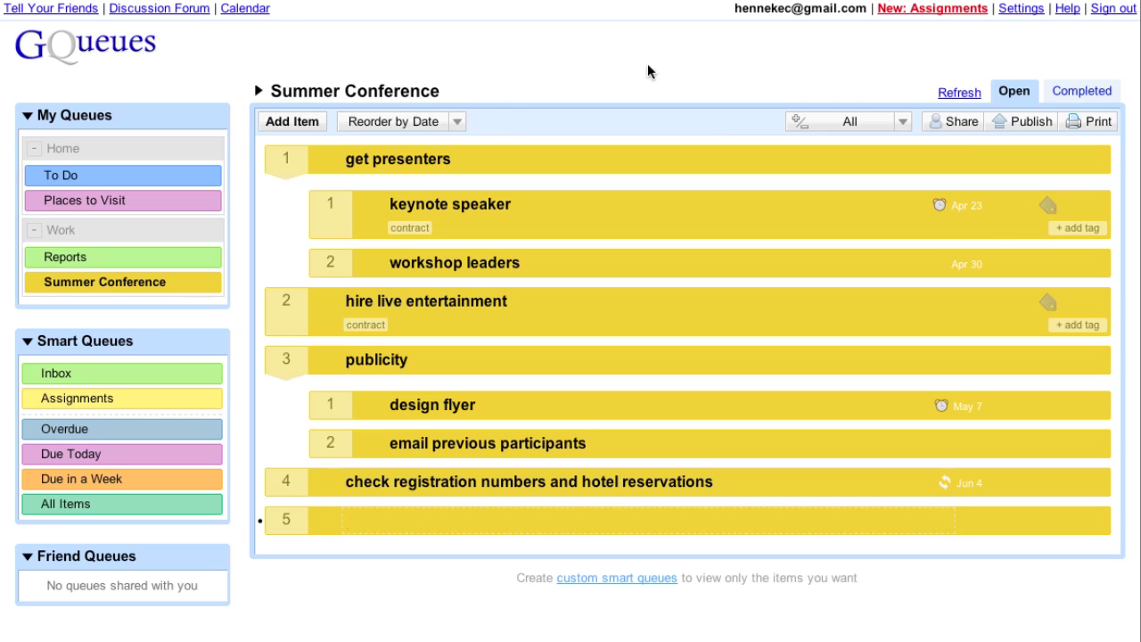
text(materials)
key(Return)
Nest 'conference handbook' (May 21) and 'handouts' (May 28) under materials, both tagged #printer.
key(Tab)
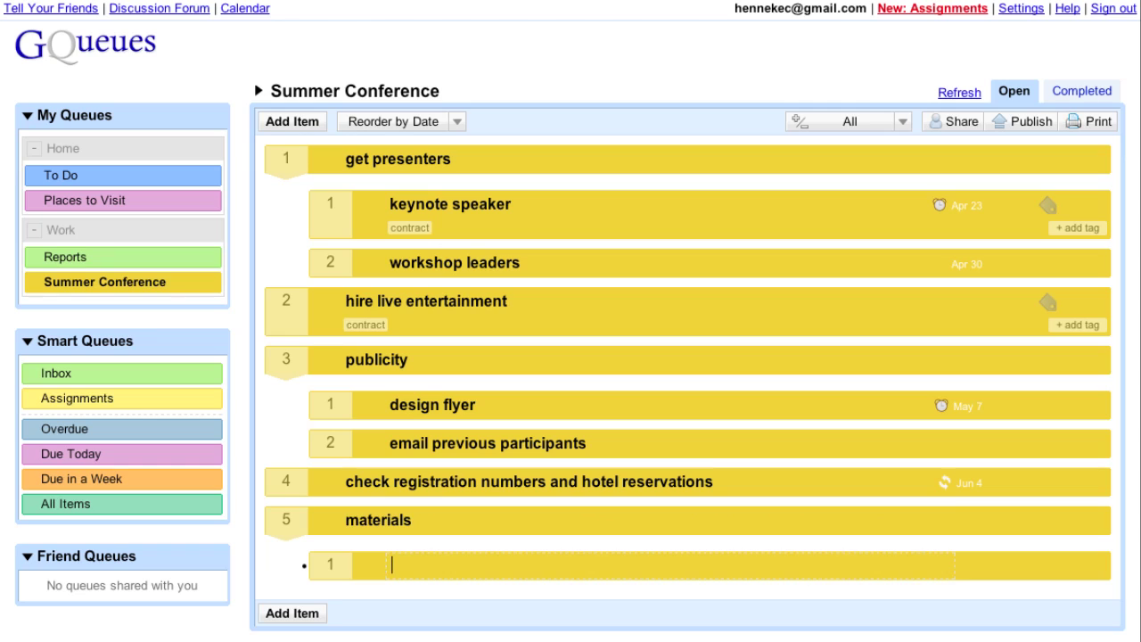
text(conference hand)
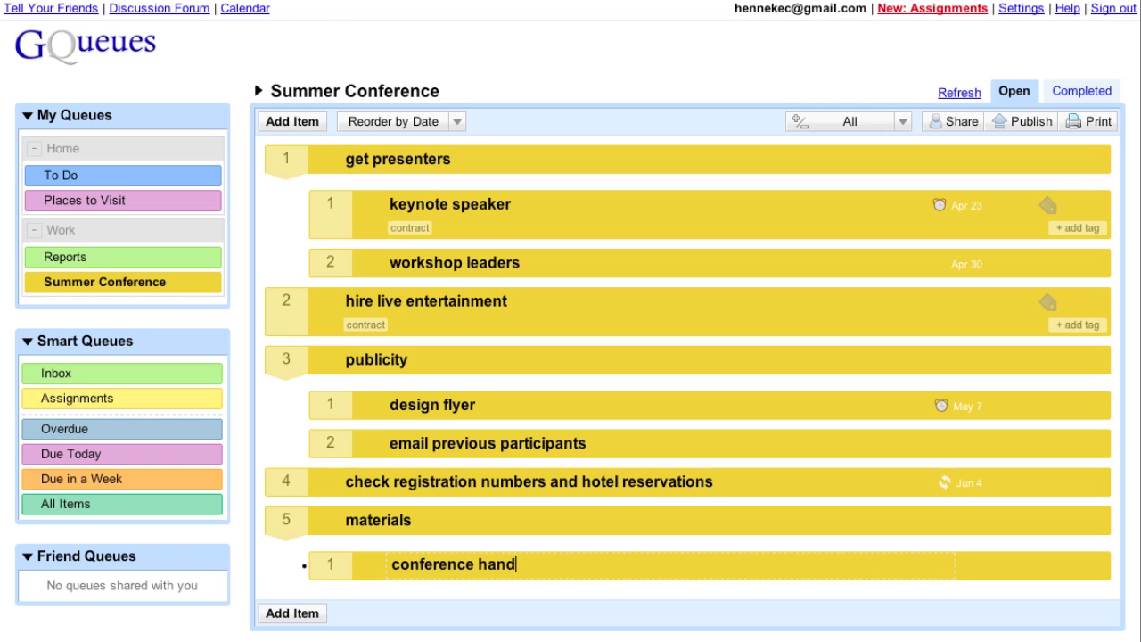
text(book may )
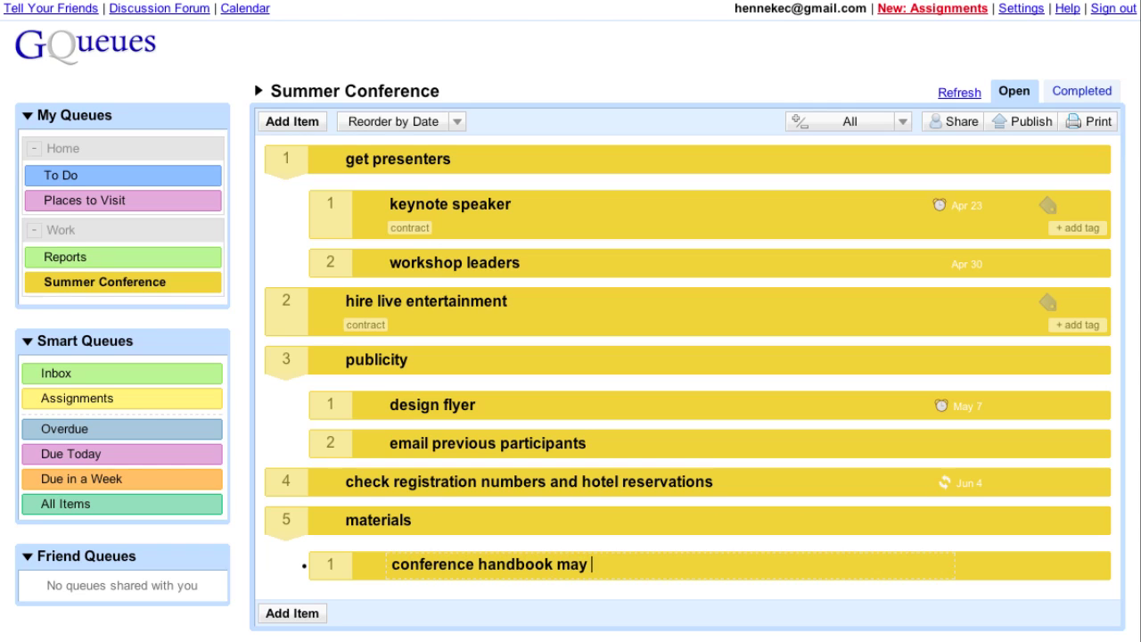
text(21 #printer)
key(Return)
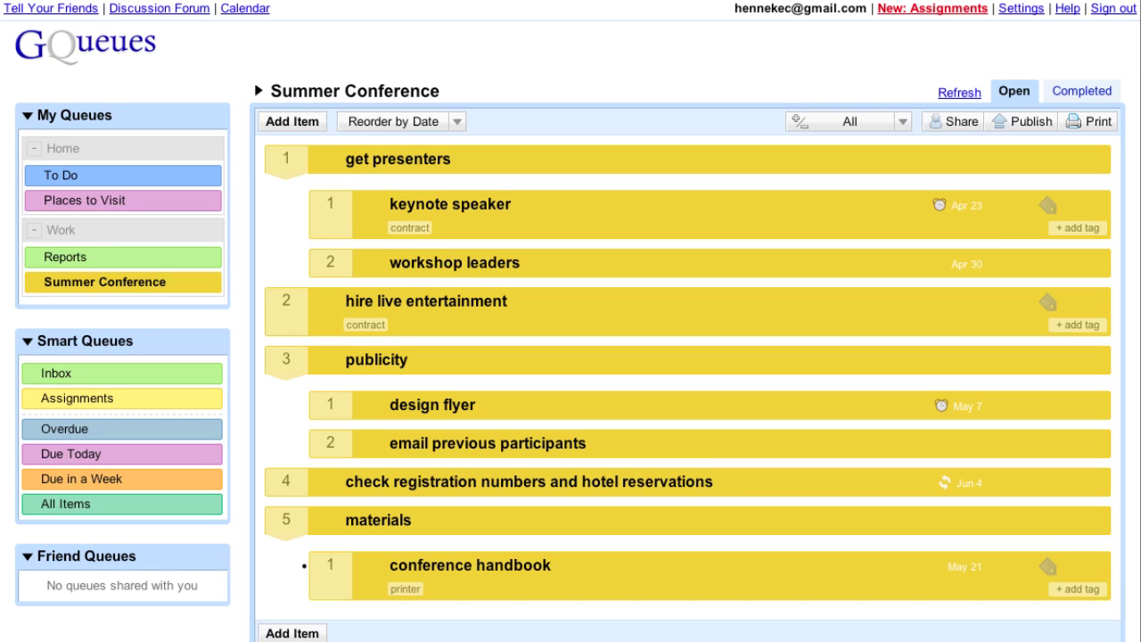
text(hando)
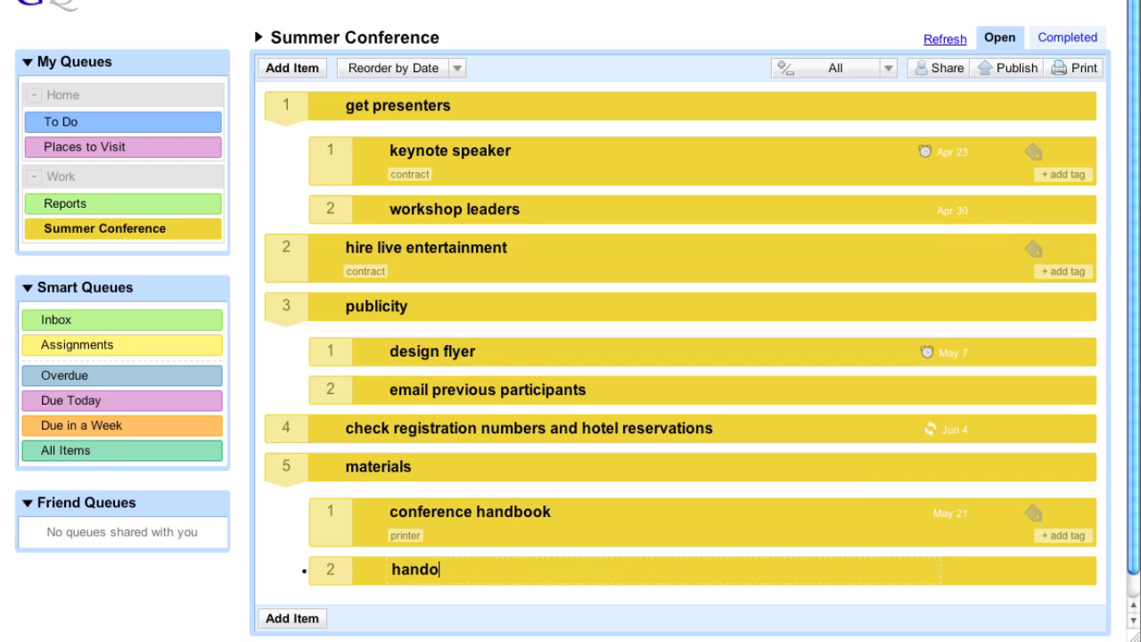
text(uts may 28 #)
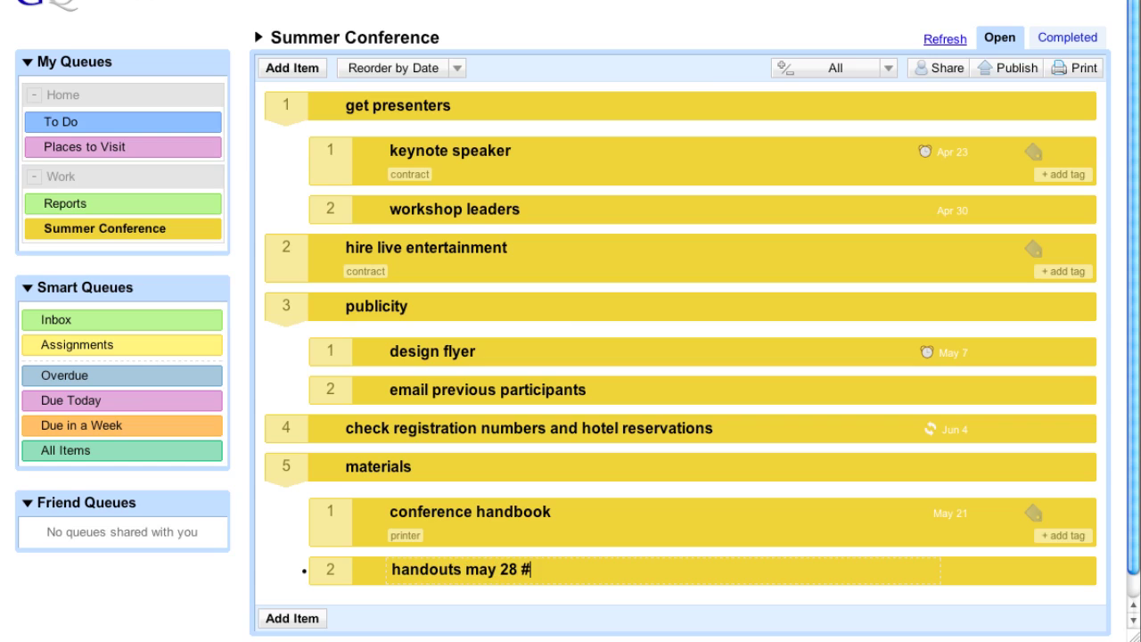
text(printer)
key(Return)
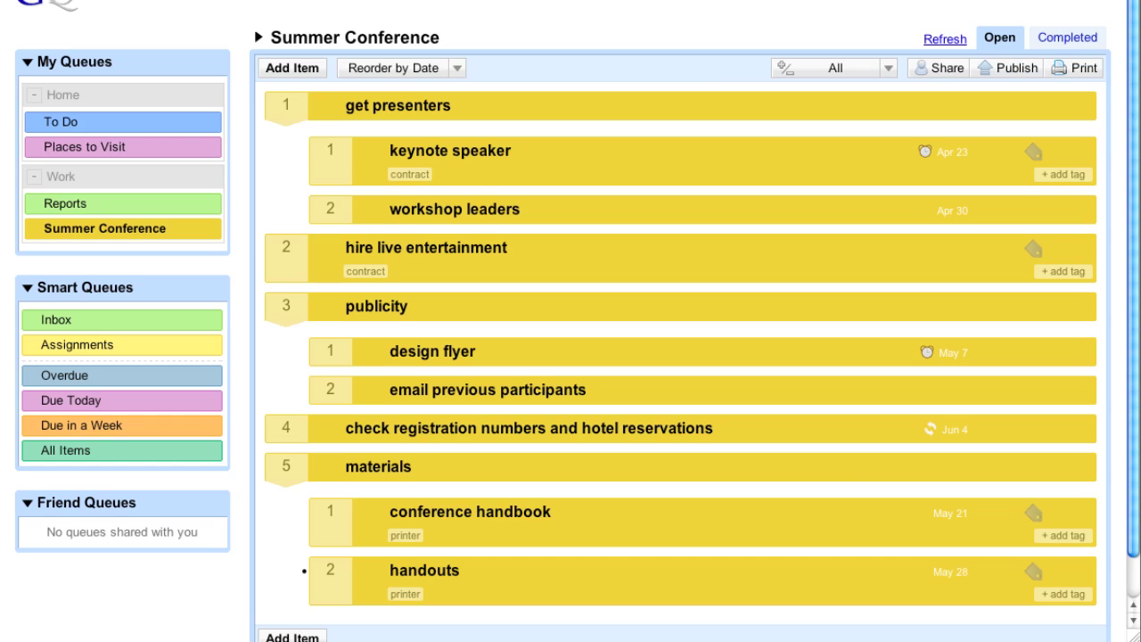
scroll(571, 357, up, 2)
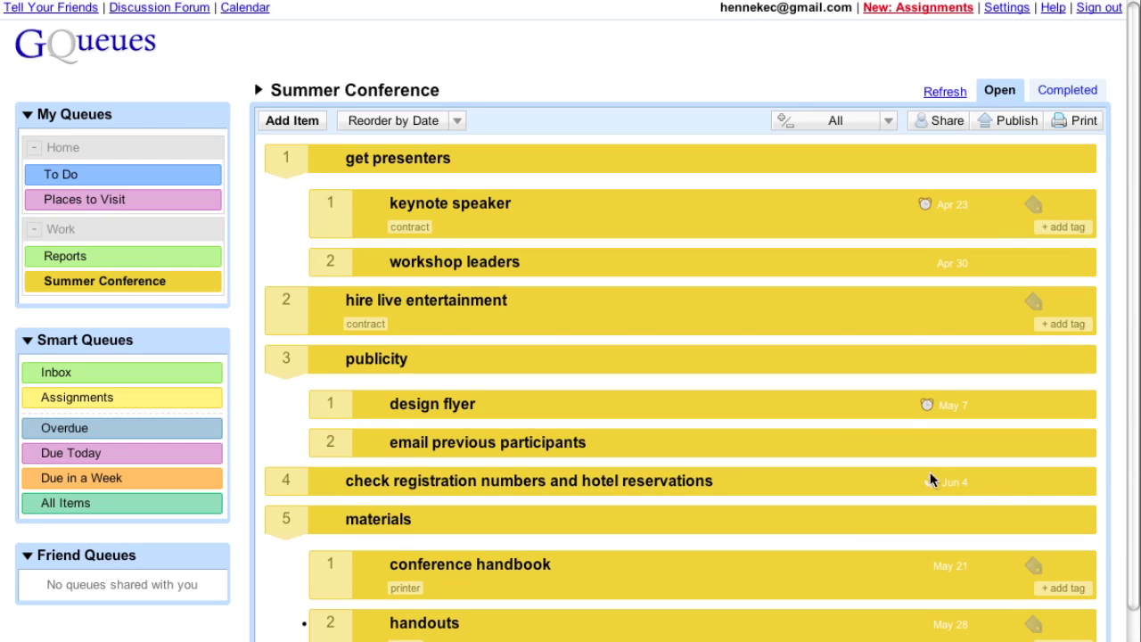
Share Summer Conference as Collaborator with the invitee's e-mail address and send the invitation.
click(935, 122)
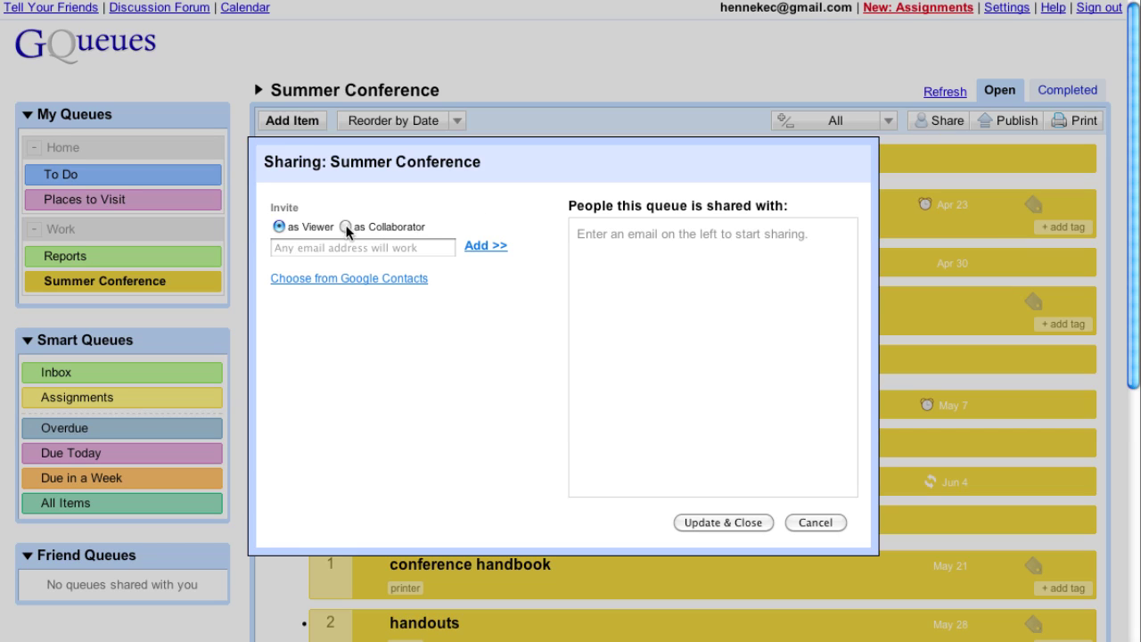
click(346, 227)
click(388, 250)
text(an)
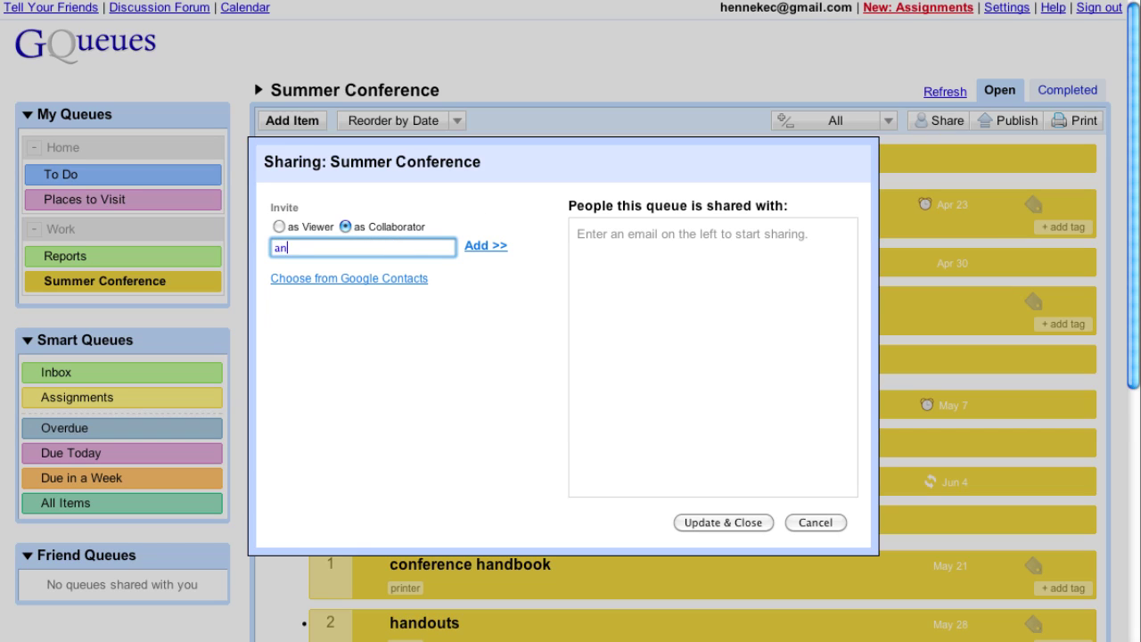
text(na@example.com)
click(472, 250)
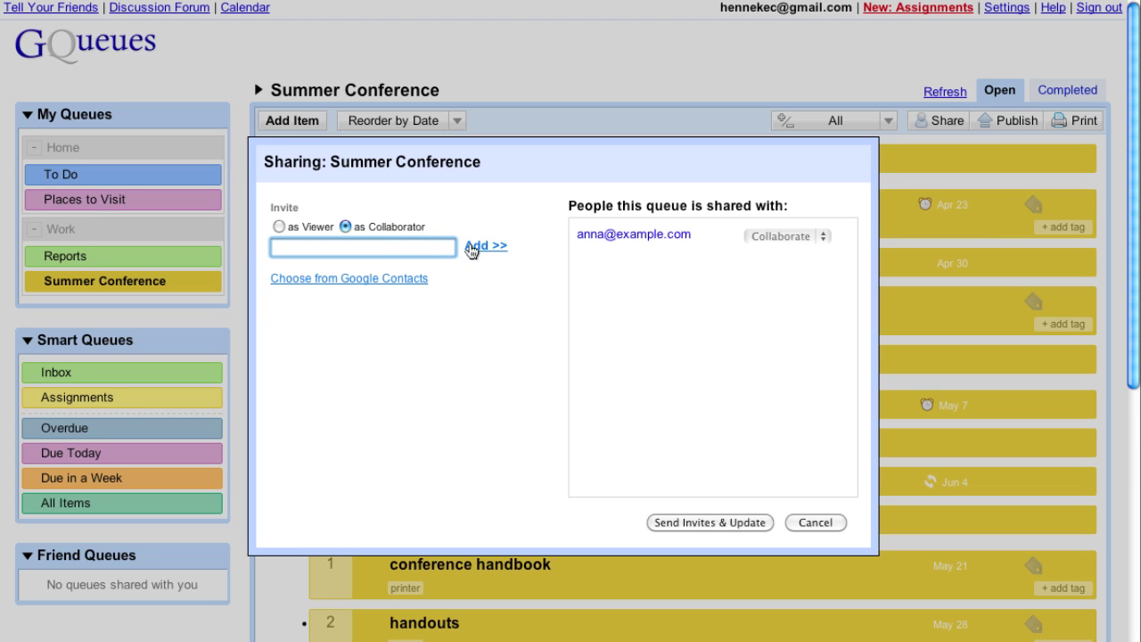
click(735, 517)
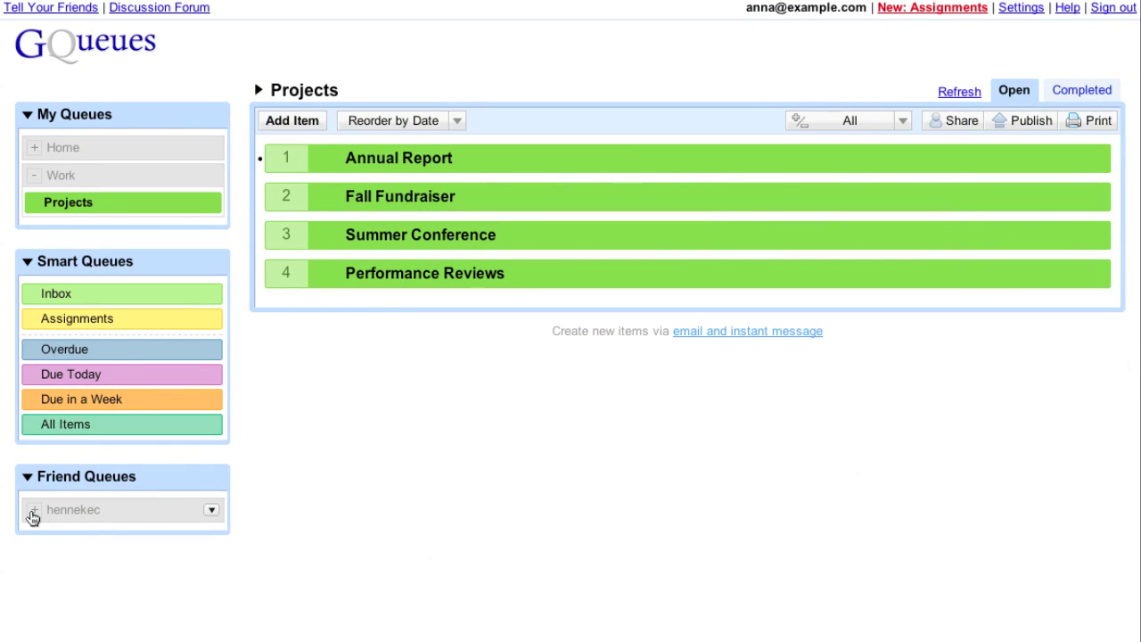
From Friend Queues, open the shared Summer Conference and nest a new 'swag' item under materials.
click(32, 516)
click(110, 539)
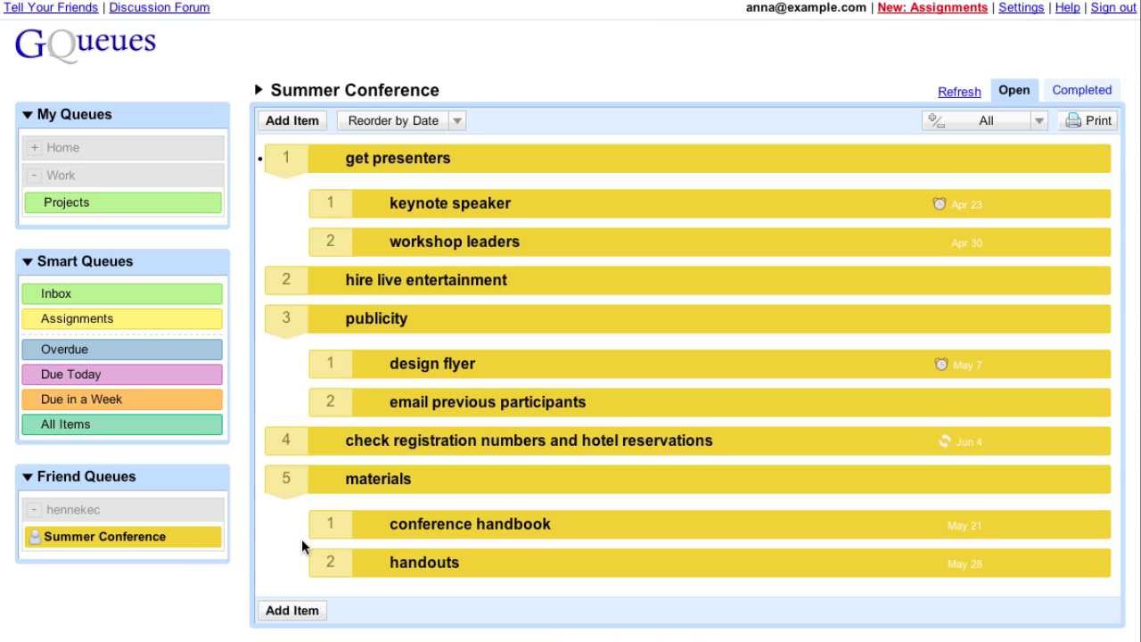
click(300, 610)
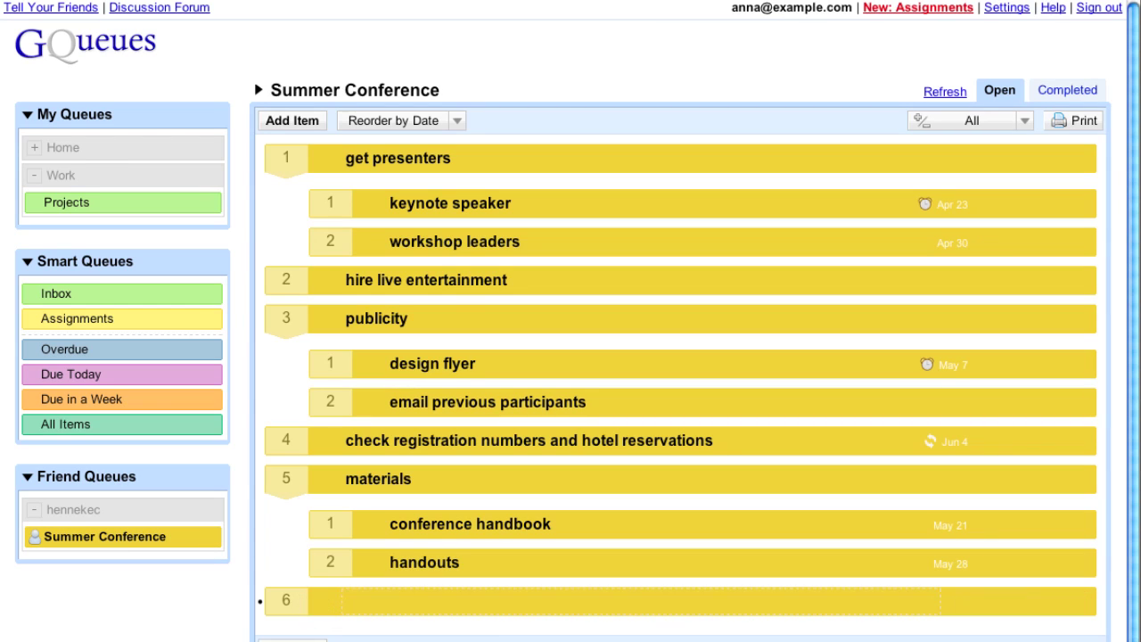
text(swag)
key(Return)
click(301, 602)
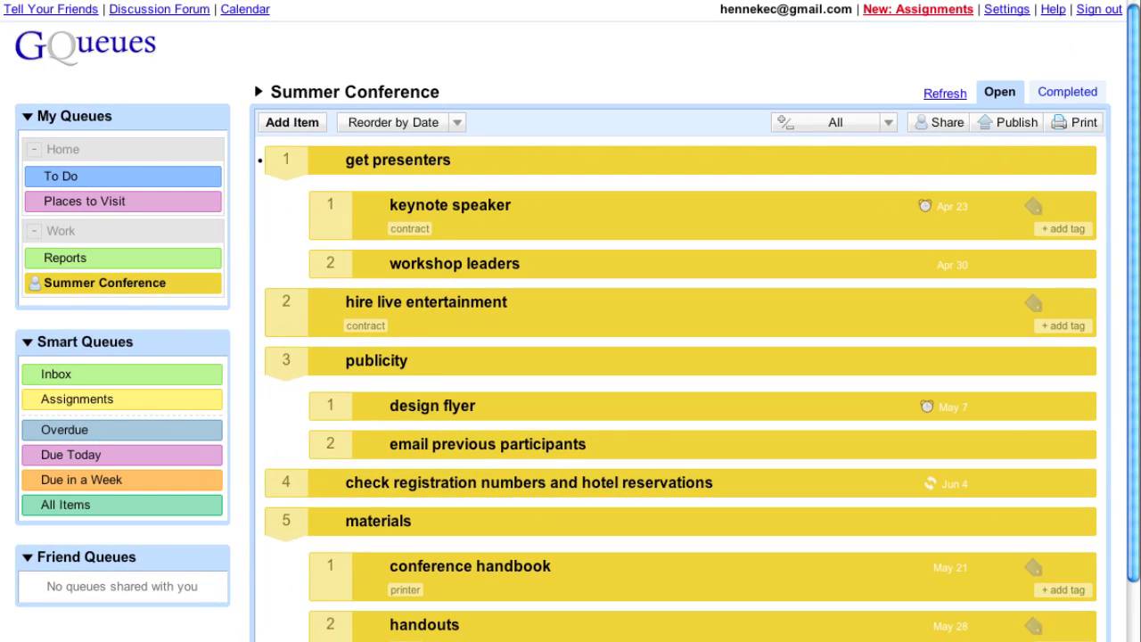
Choose Hide All Tags in the queue's display options so no tag labels show.
scroll(923, 437, down, 2)
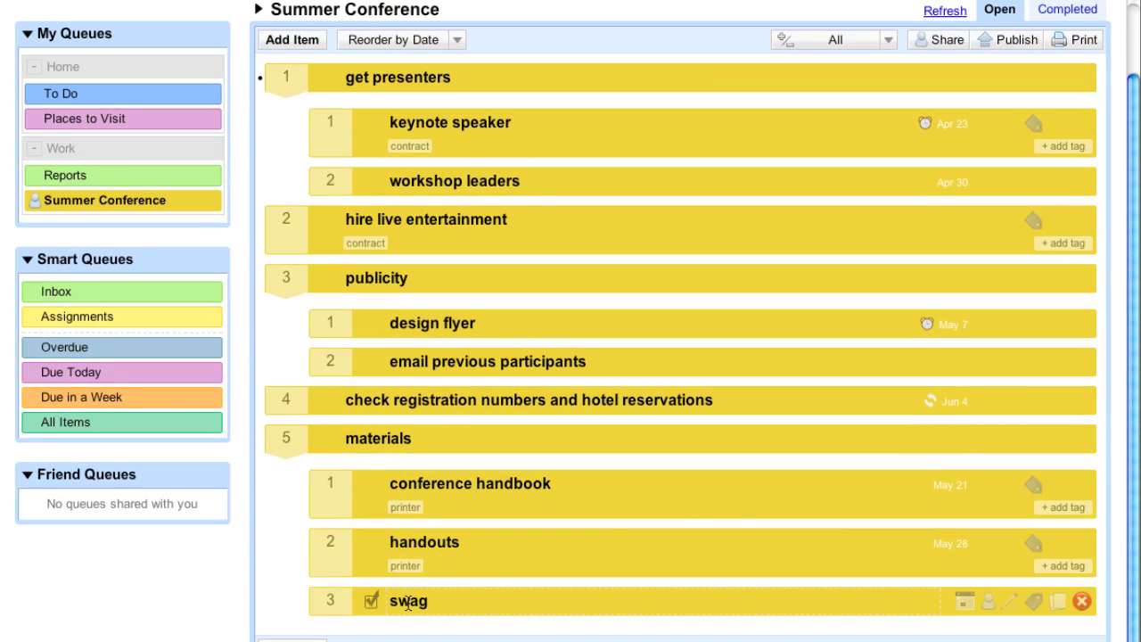
click(889, 39)
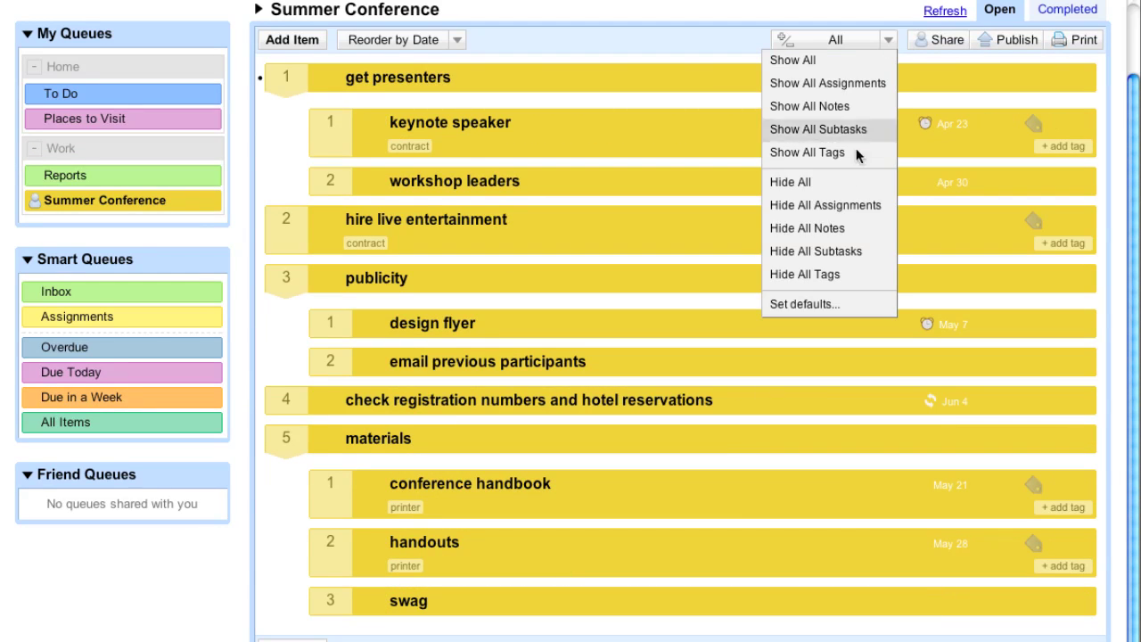
click(856, 278)
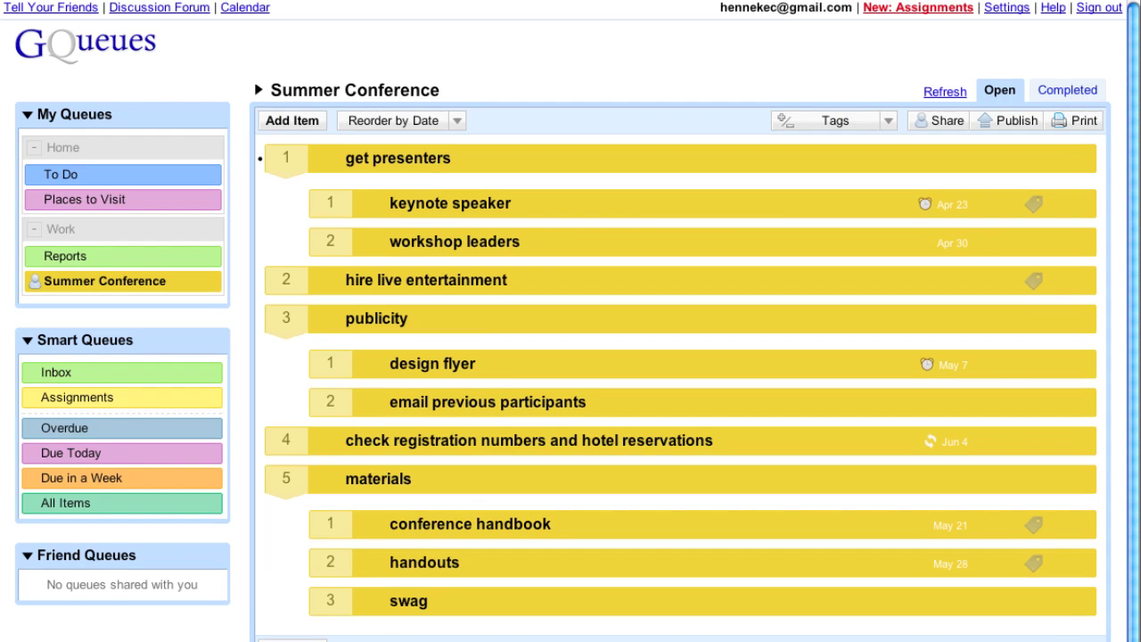
Assign the design flyer task to the first person's e-mail address.
click(990, 370)
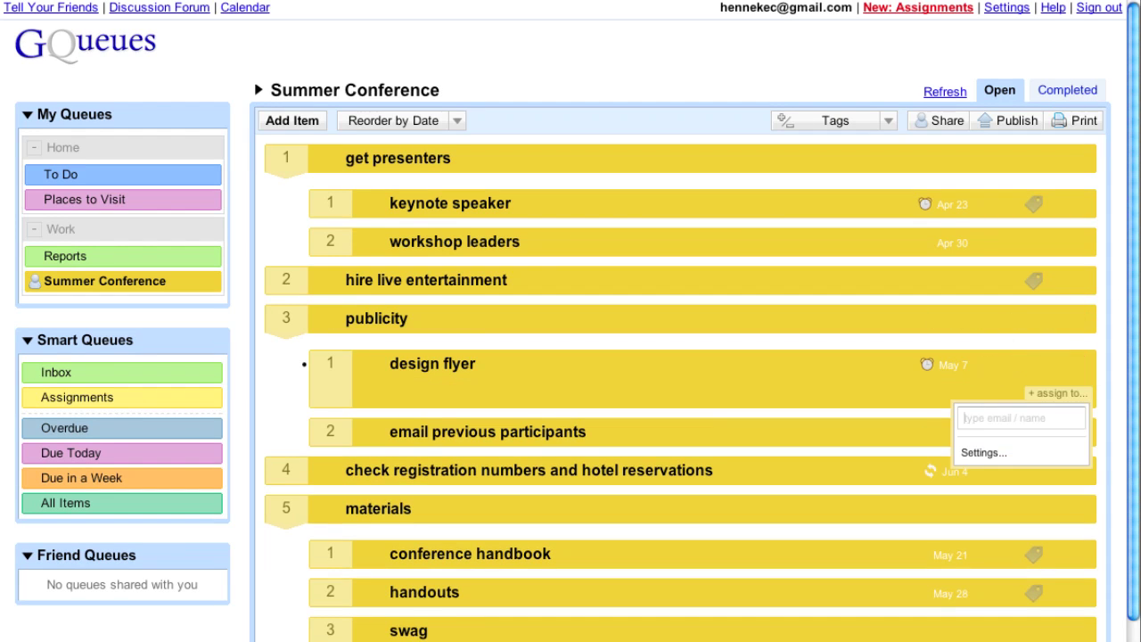
text(rcik)
key(BackSpace)
key(BackSpace)
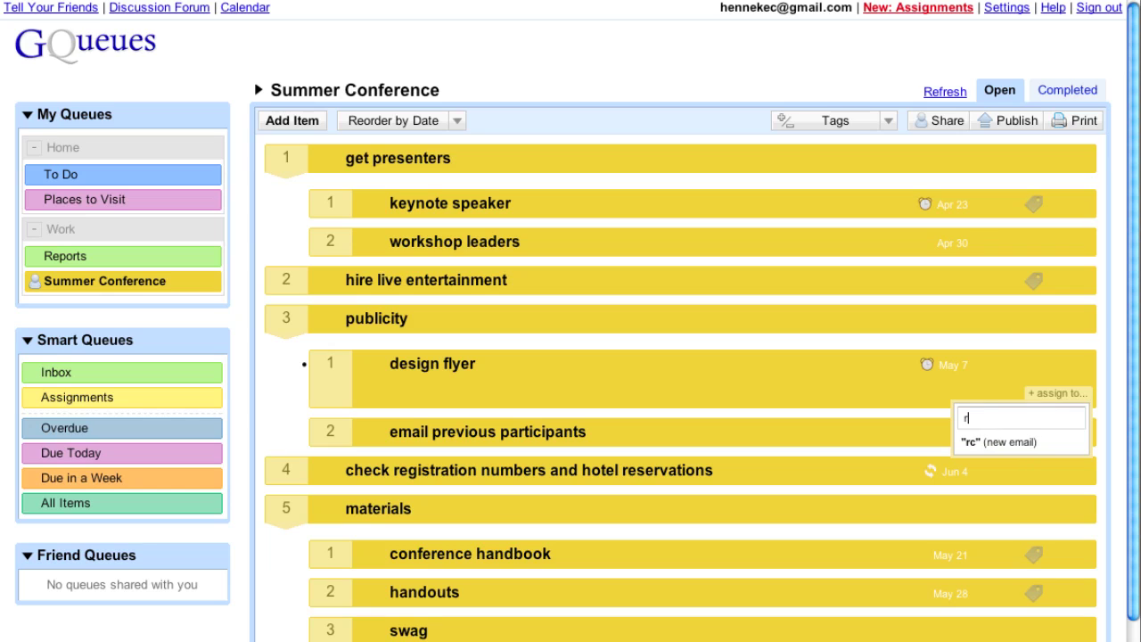
text(ick@example.com)
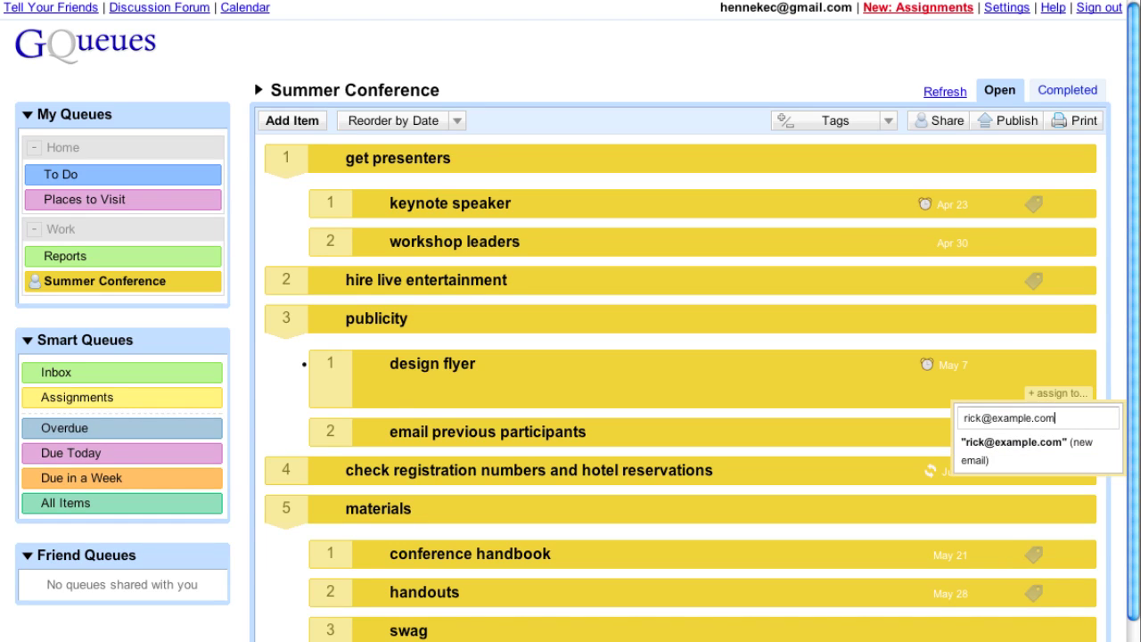
key(Return)
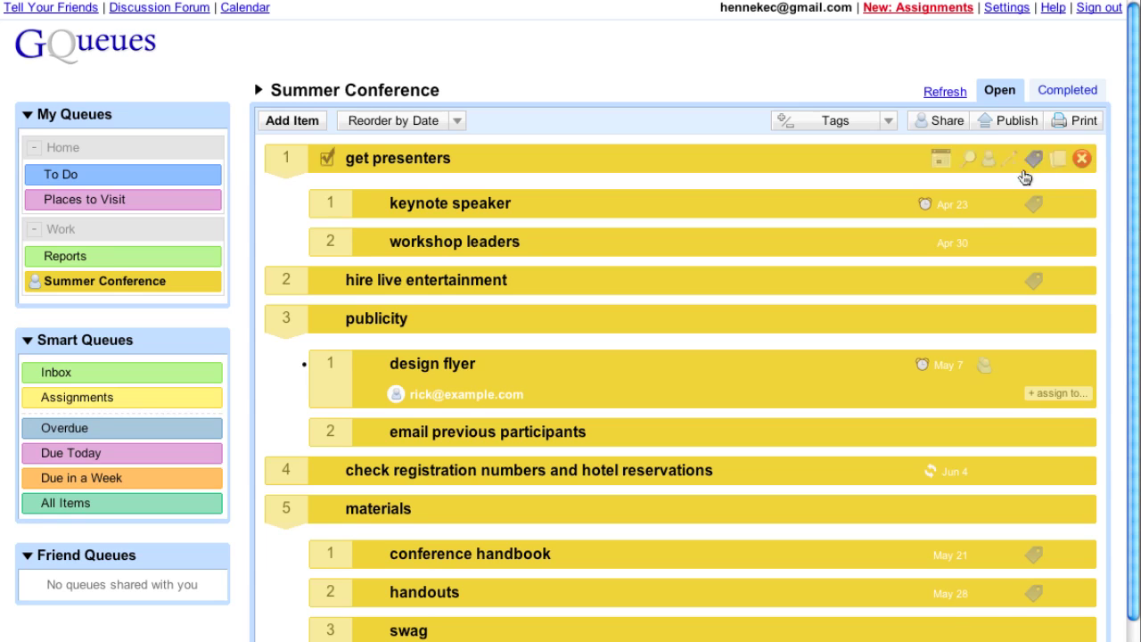
Assign keynote speaker and workshop leaders to the same second person's e-mail address.
click(995, 206)
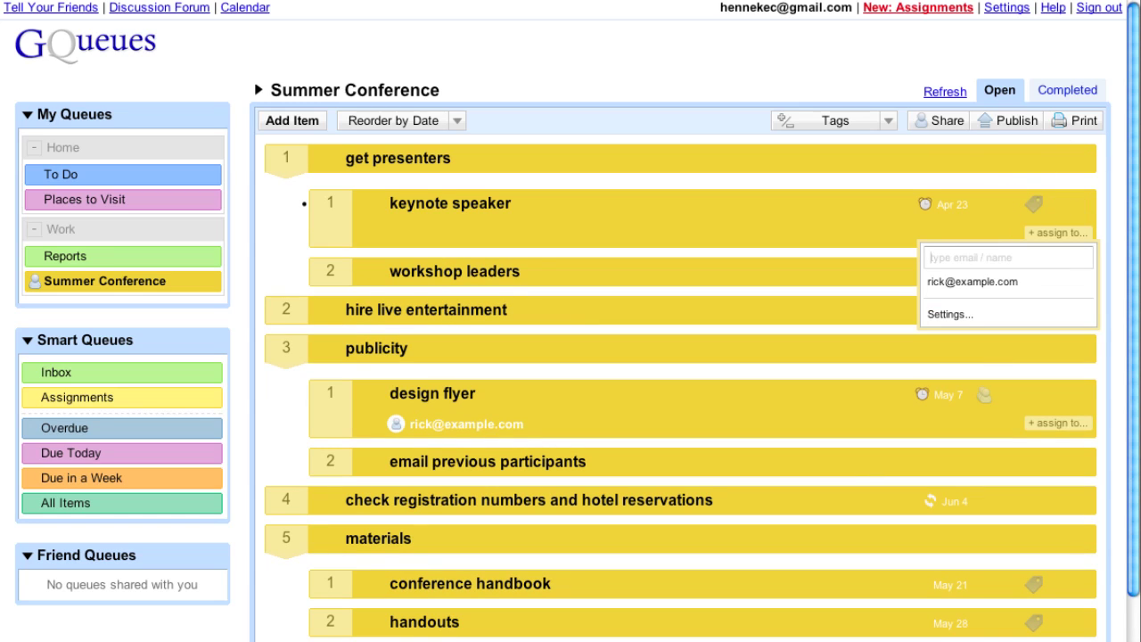
text(susan@e)
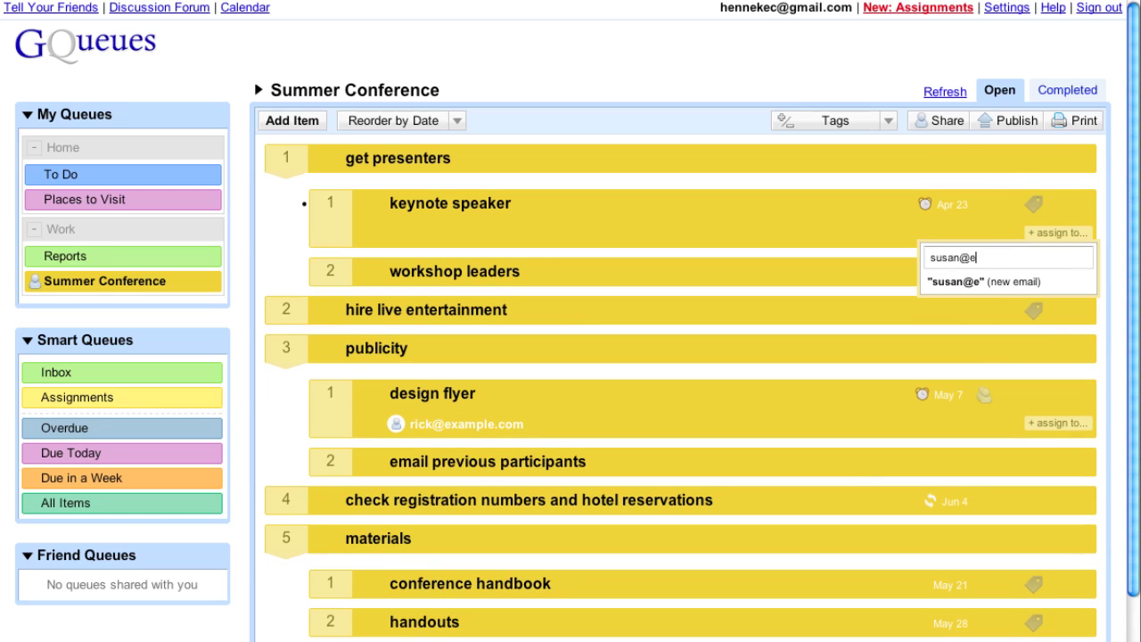
text(xample.com)
key(Return)
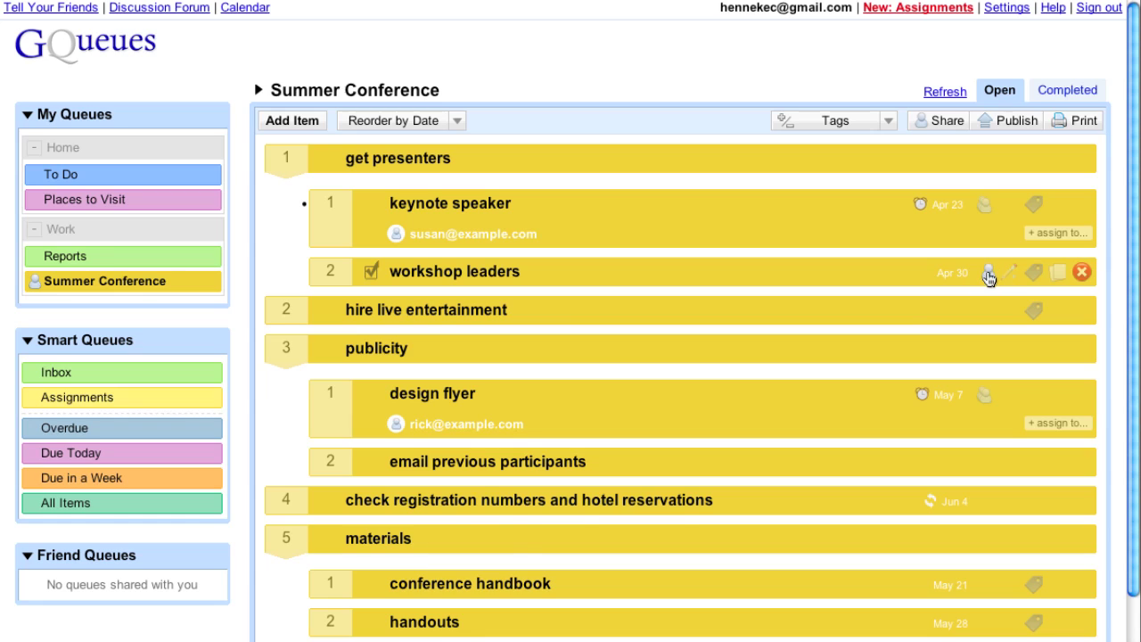
click(987, 275)
click(963, 367)
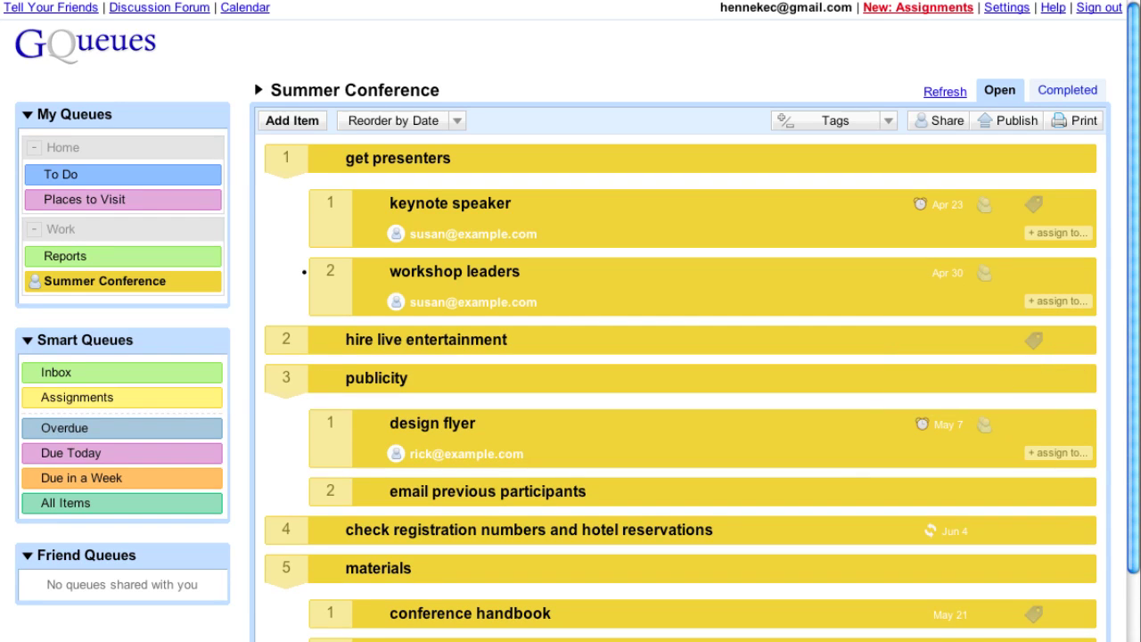